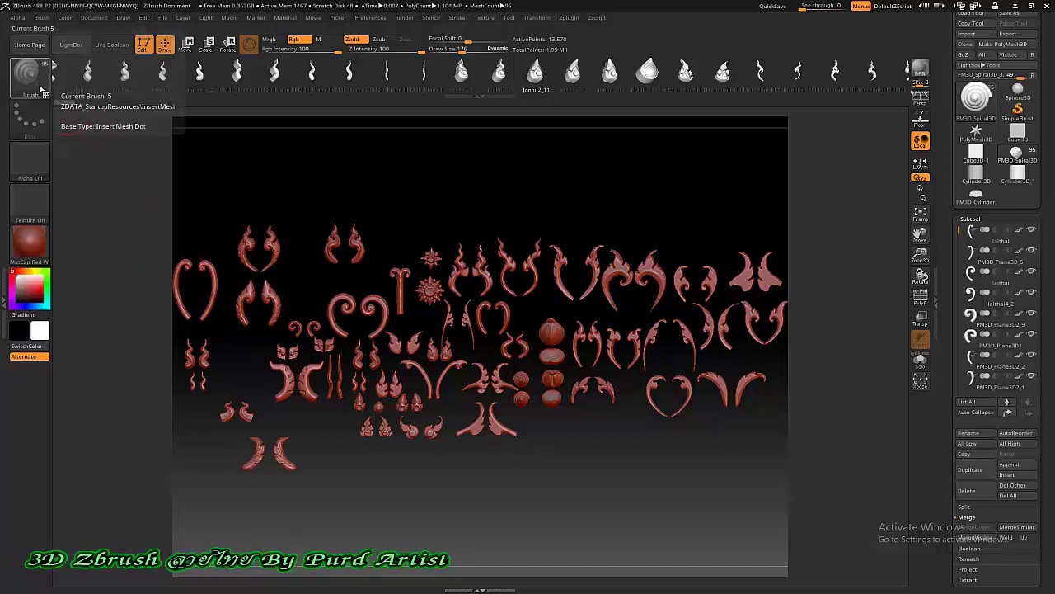
Step: Open the brush palette with Quick Pick from the current Brush thumbnail
{"action": "left_click", "coordinate": [27, 73]}
{"action": "mouse_move", "coordinate": [128, 109]}
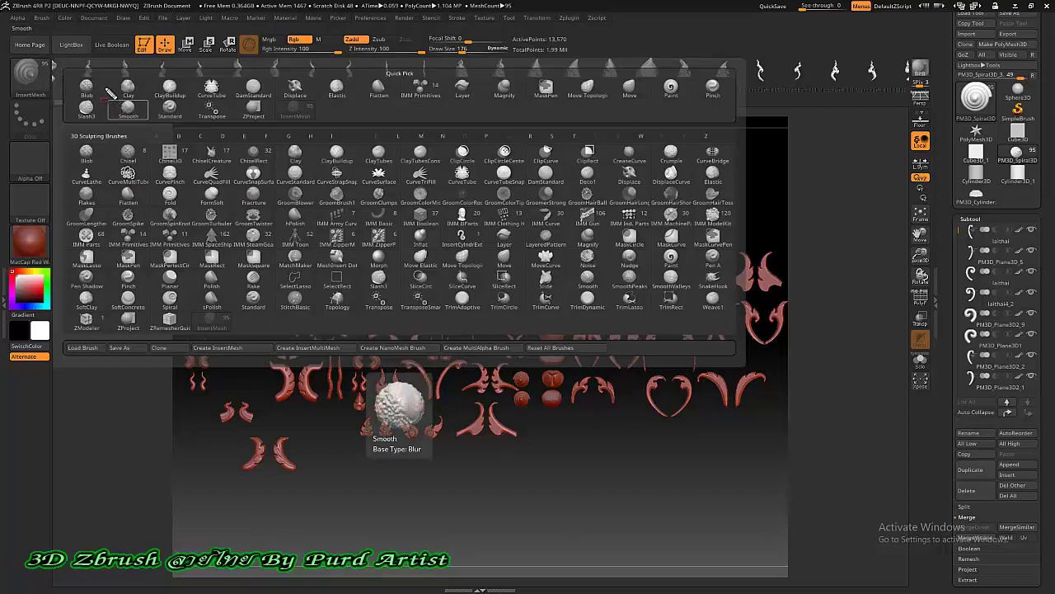
Step: Dismiss the brush palette popup so the Thai ornament pieces show on the canvas
{"action": "mouse_move", "coordinate": [75, 73]}
{"action": "left_mouse_down"}
{"action": "mouse_move", "coordinate": [338, 116]}
{"action": "mouse_move", "coordinate": [357, 134]}
{"action": "left_mouse_up"}
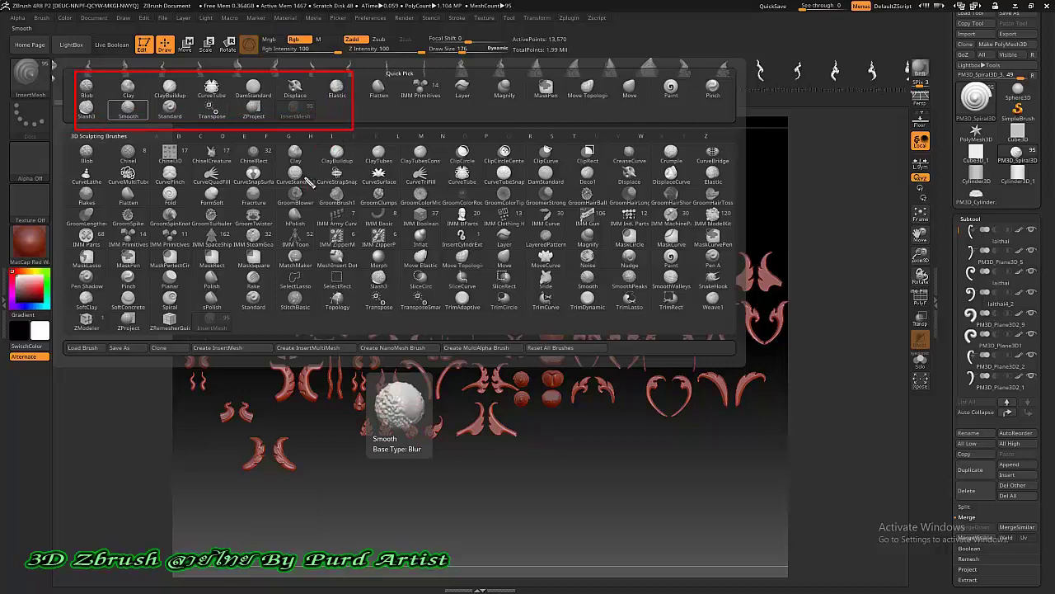
{"action": "key", "text": "Escape"}
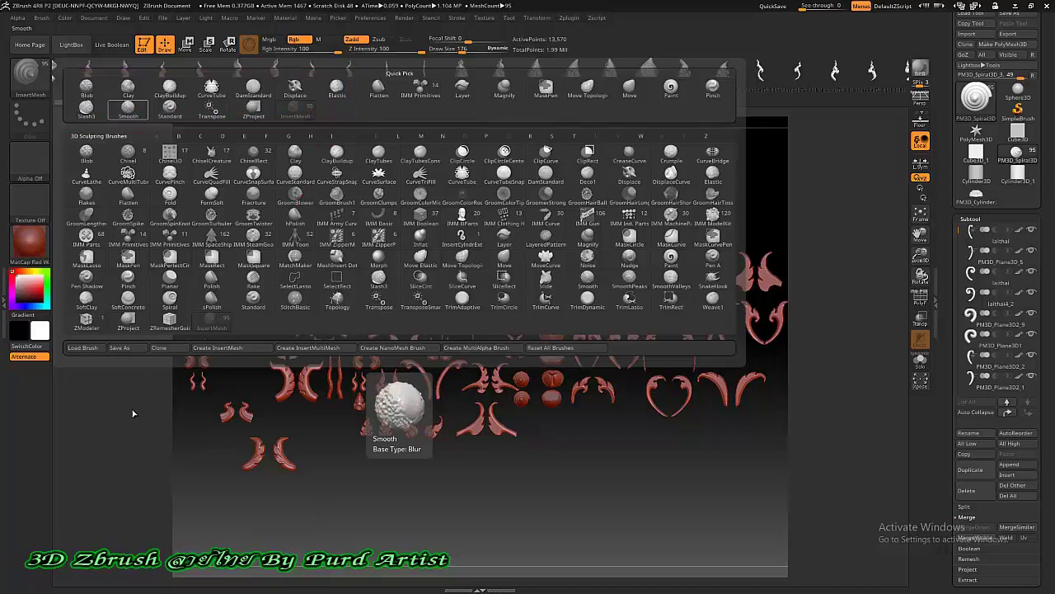
{"action": "left_click", "coordinate": [126, 416]}
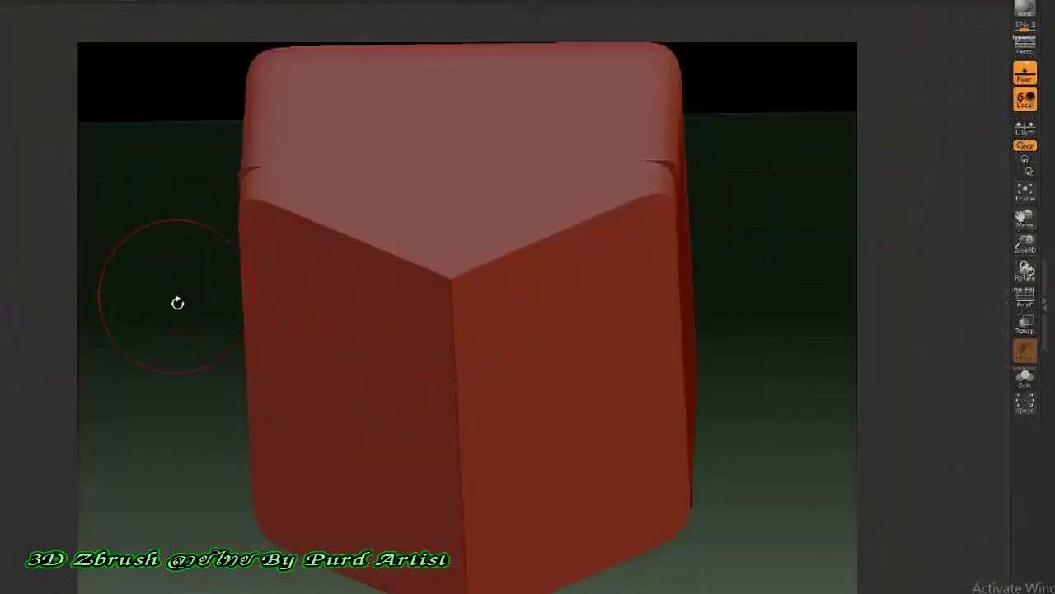
Step: Orbit the block and try a first clip stroke, then cancel it
{"action": "left_click_drag", "start_coordinate": [177, 302], "coordinate": [181, 229]}
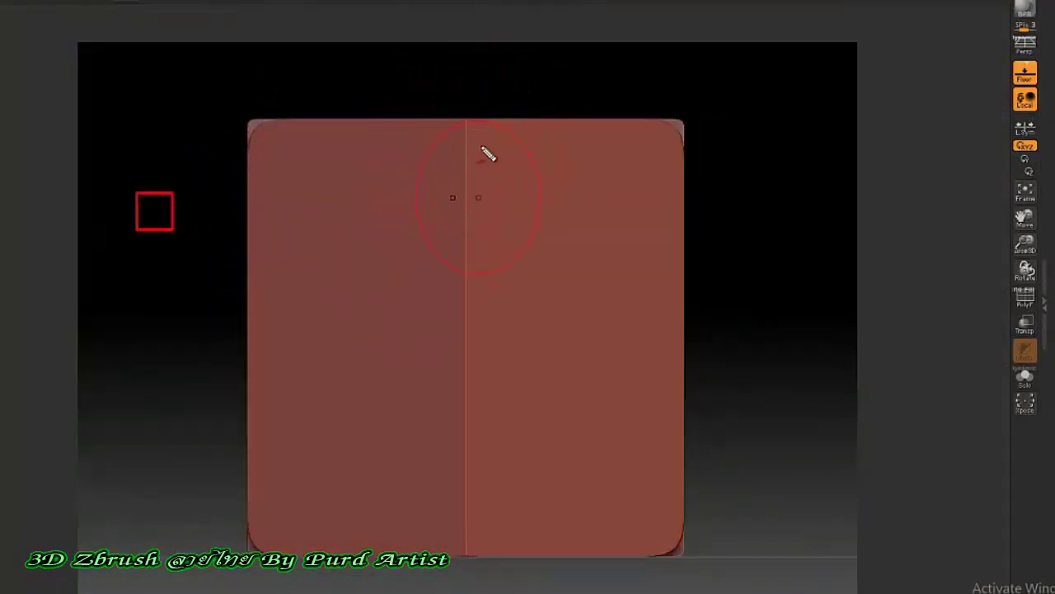
{"action": "mouse_move", "coordinate": [450, 88]}
{"action": "left_mouse_down"}
{"action": "mouse_move", "coordinate": [624, 244]}
{"action": "mouse_move", "coordinate": [669, 324]}
{"action": "left_mouse_up"}
{"action": "mouse_move", "coordinate": [676, 414]}
{"action": "left_mouse_down"}
{"action": "mouse_move", "coordinate": [632, 524]}
{"action": "mouse_move", "coordinate": [557, 569]}
{"action": "left_mouse_up"}
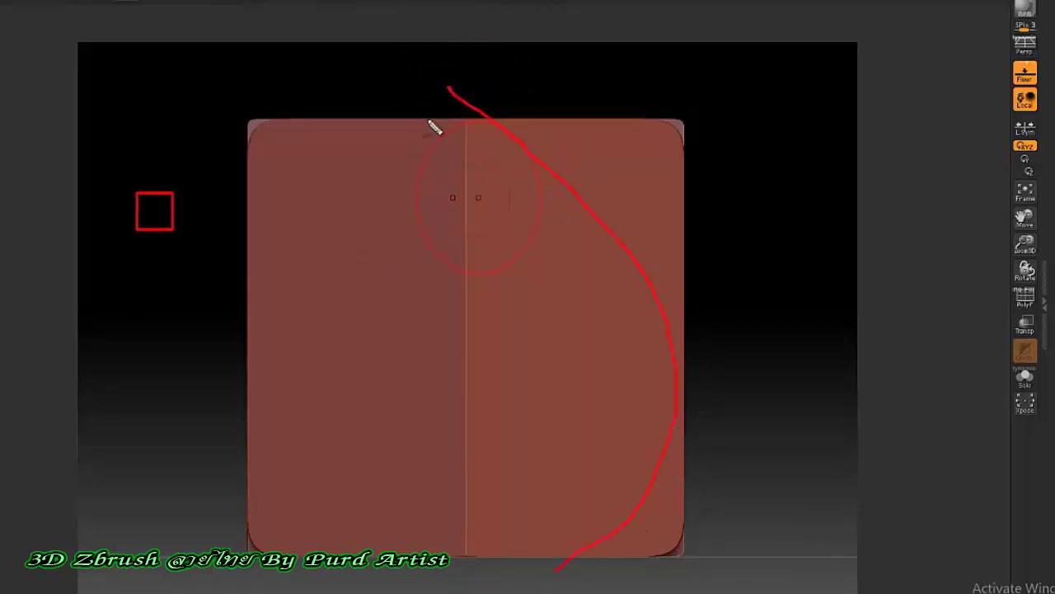
{"action": "left_click", "coordinate": [483, 92]}
{"action": "left_click_drag", "start_coordinate": [462, 120], "coordinate": [373, 200]}
{"action": "mouse_move", "coordinate": [266, 372]}
{"action": "left_mouse_down"}
{"action": "mouse_move", "coordinate": [278, 467]}
{"action": "mouse_move", "coordinate": [334, 544]}
{"action": "left_mouse_up"}
{"action": "key", "text": "Escape"}
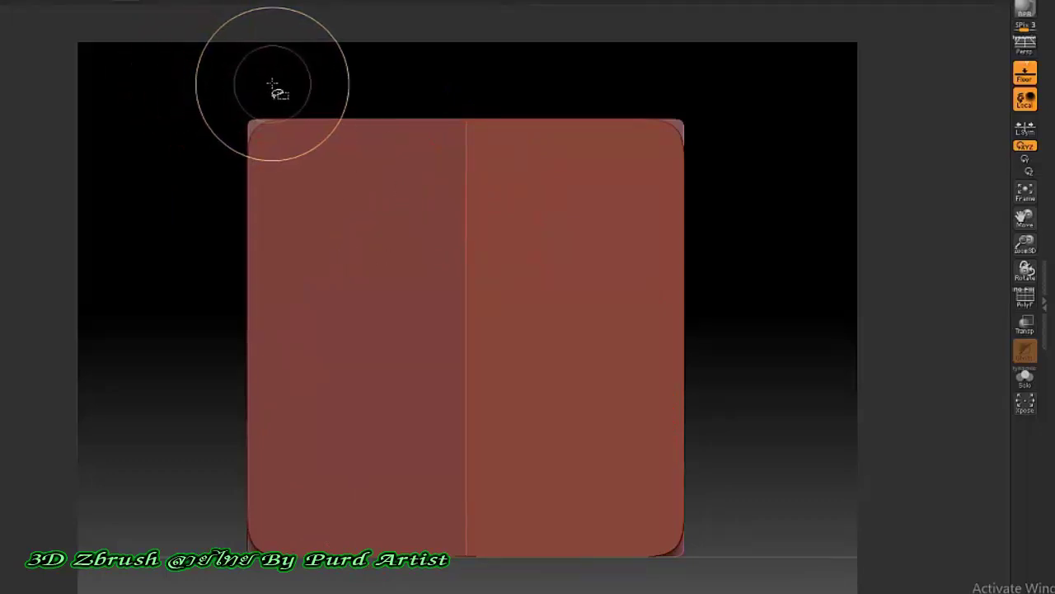
Step: Cut the block into a teardrop petal with a curved clip, then hide the translucent plane
{"action": "mouse_move", "coordinate": [437, 86]}
{"action": "left_mouse_down", "text": "ctrl+shift"}
{"action": "mouse_move", "coordinate": [699, 339]}
{"action": "mouse_move", "coordinate": [672, 315]}
{"action": "left_mouse_up", "text": "ctrl+shift"}
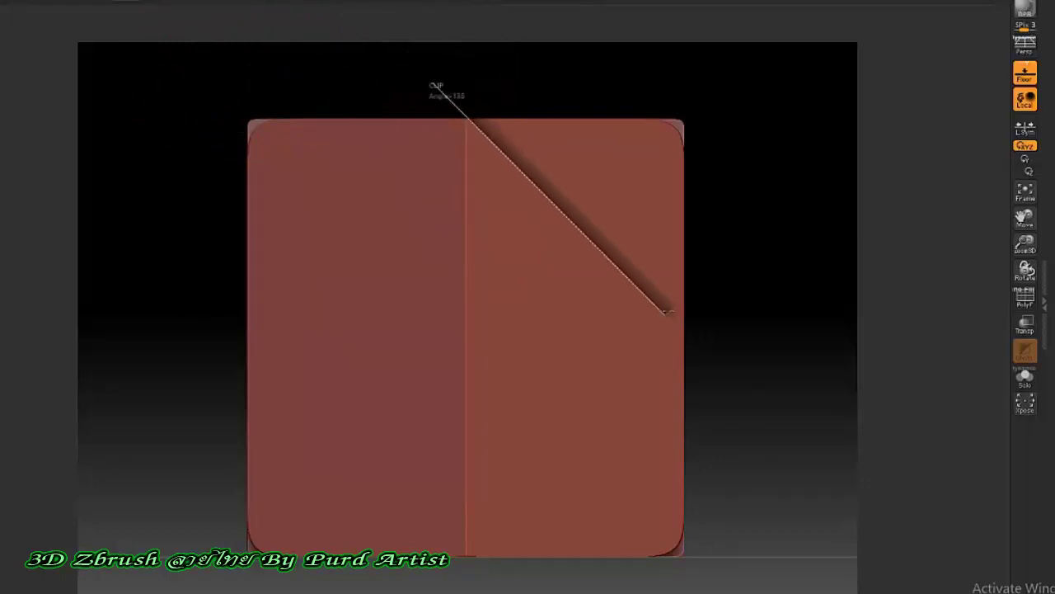
{"action": "key", "text": "alt"}
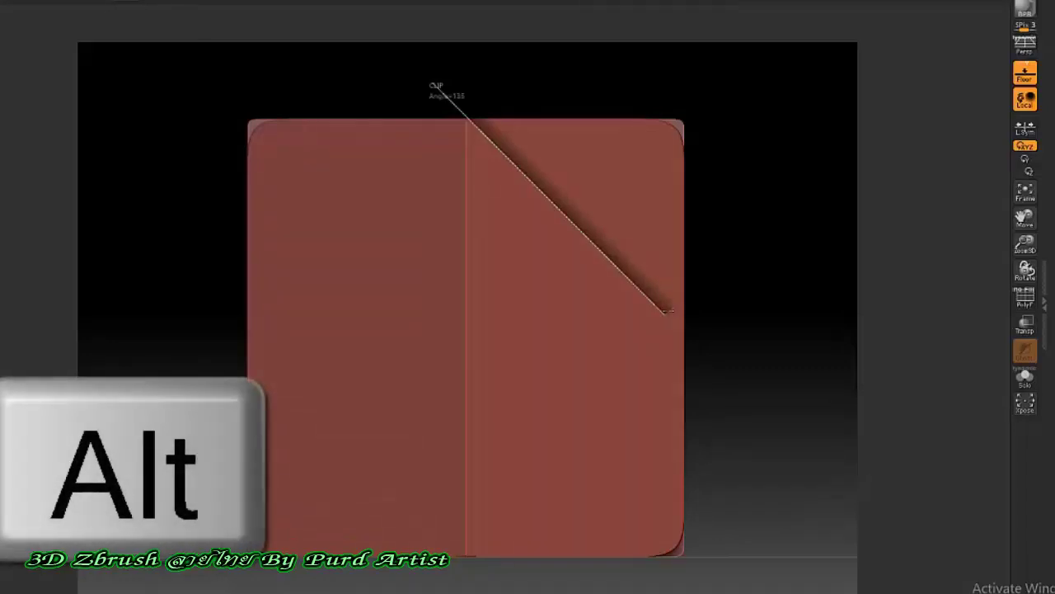
{"action": "mouse_move", "coordinate": [664, 306]}
{"action": "left_mouse_down", "text": "ctrl+shift"}
{"action": "mouse_move", "coordinate": [656, 302]}
{"action": "mouse_move", "coordinate": [679, 354]}
{"action": "mouse_move", "coordinate": [674, 471]}
{"action": "mouse_move", "coordinate": [650, 452]}
{"action": "mouse_move", "coordinate": [648, 483]}
{"action": "mouse_move", "coordinate": [550, 572]}
{"action": "left_mouse_up", "text": "ctrl+shift"}
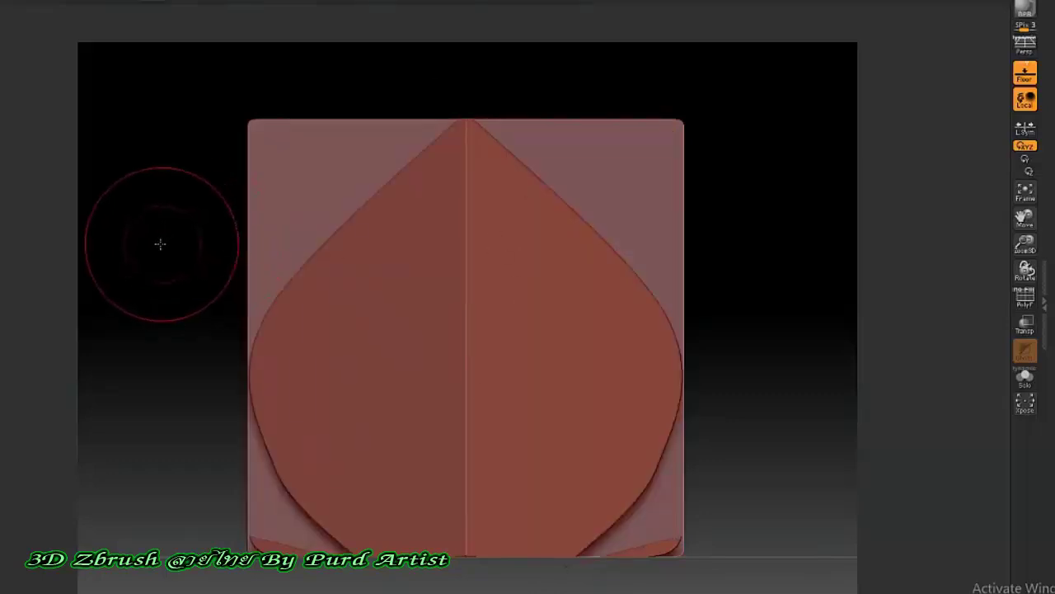
{"action": "mouse_move", "coordinate": [160, 240]}
{"action": "left_mouse_down"}
{"action": "mouse_move", "coordinate": [188, 273]}
{"action": "mouse_move", "coordinate": [221, 262]}
{"action": "mouse_move", "coordinate": [228, 236]}
{"action": "mouse_move", "coordinate": [153, 230]}
{"action": "mouse_move", "coordinate": [138, 254]}
{"action": "mouse_move", "coordinate": [163, 252]}
{"action": "left_mouse_up"}
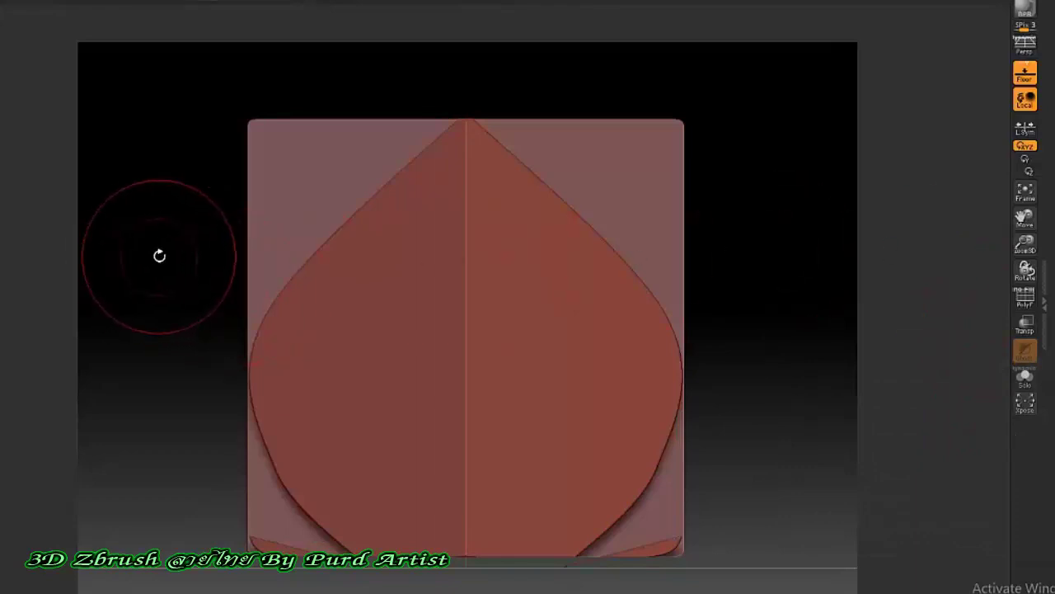
{"action": "left_click", "coordinate": [1025, 377]}
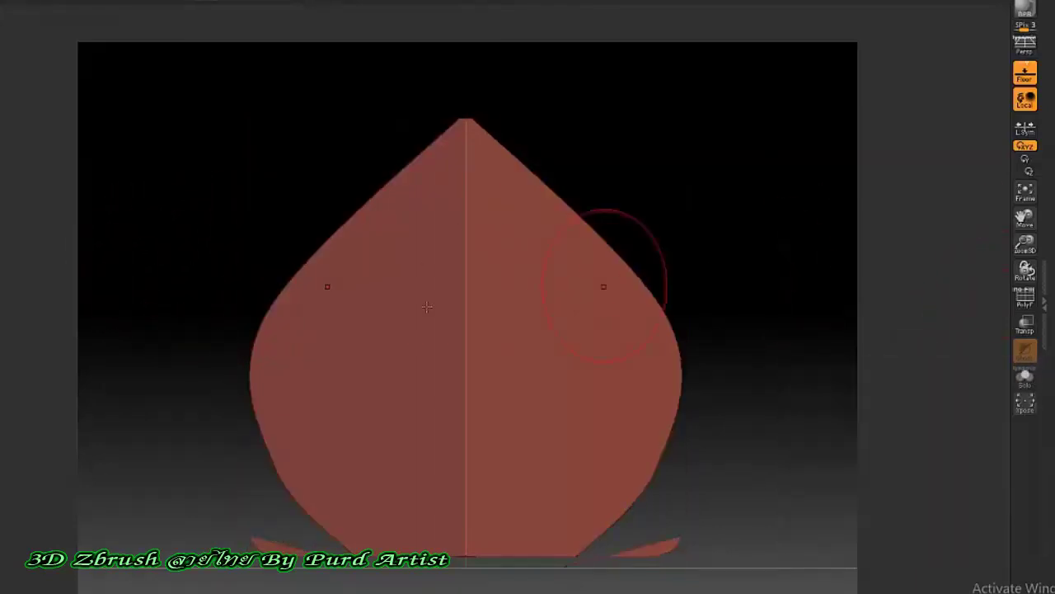
{"action": "left_click_drag", "start_coordinate": [201, 242], "coordinate": [242, 259]}
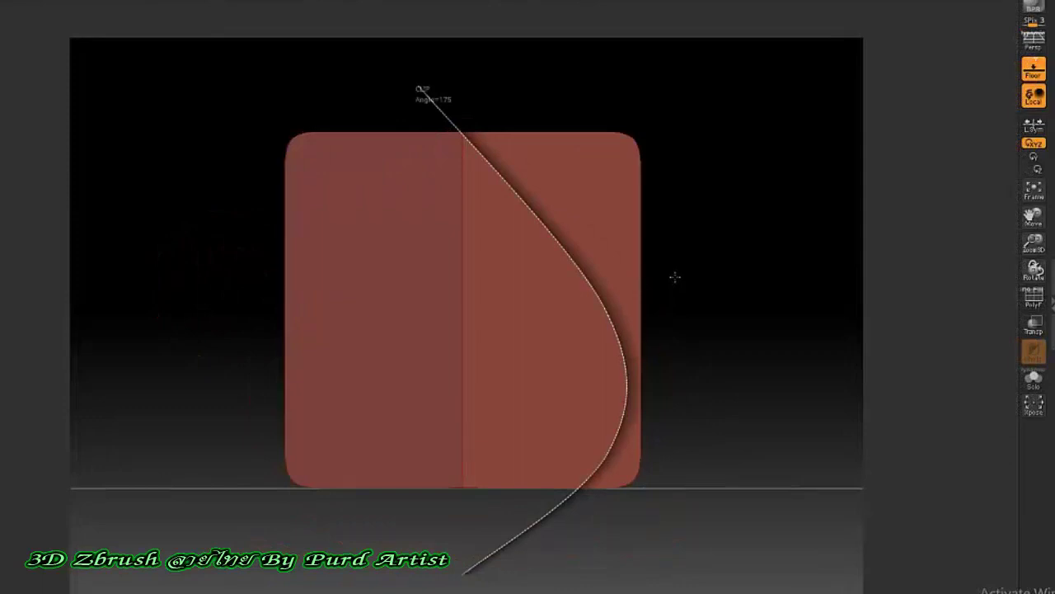
Step: Clip the second block into a petal outline and tilt it to check the cut
{"action": "mouse_move", "coordinate": [669, 224]}
{"action": "left_mouse_down"}
{"action": "mouse_move", "coordinate": [638, 184]}
{"action": "mouse_move", "coordinate": [623, 232]}
{"action": "mouse_move", "coordinate": [279, 213]}
{"action": "mouse_move", "coordinate": [250, 199]}
{"action": "mouse_move", "coordinate": [266, 214]}
{"action": "mouse_move", "coordinate": [266, 189]}
{"action": "mouse_move", "coordinate": [275, 206]}
{"action": "left_mouse_up"}
{"action": "left_click_drag", "start_coordinate": [249, 162], "coordinate": [371, 272]}
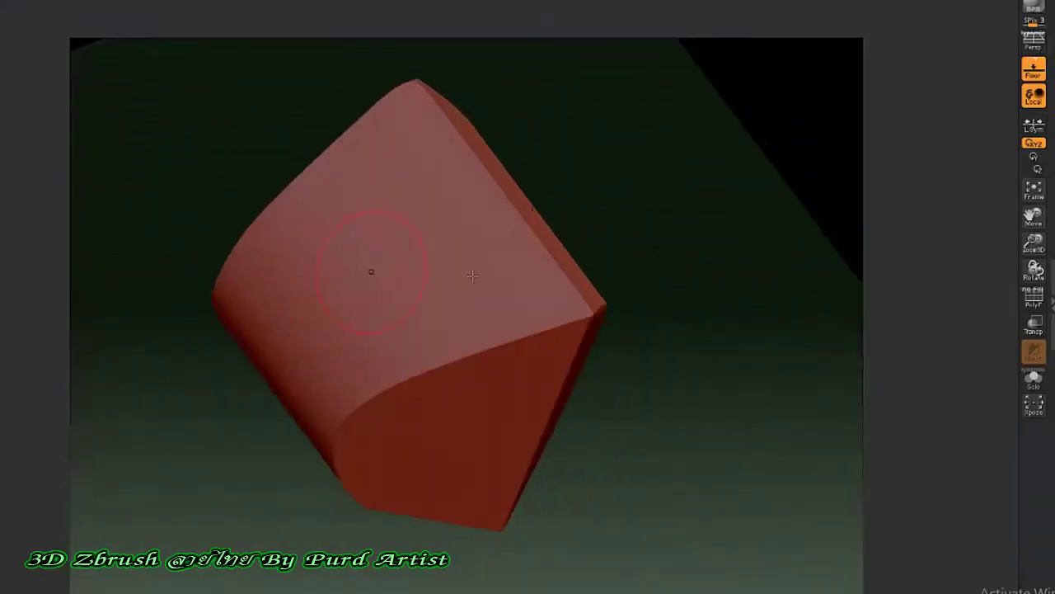
{"action": "mouse_move", "coordinate": [641, 197]}
{"action": "left_mouse_down"}
{"action": "mouse_move", "coordinate": [606, 160]}
{"action": "mouse_move", "coordinate": [445, 313]}
{"action": "left_mouse_up"}
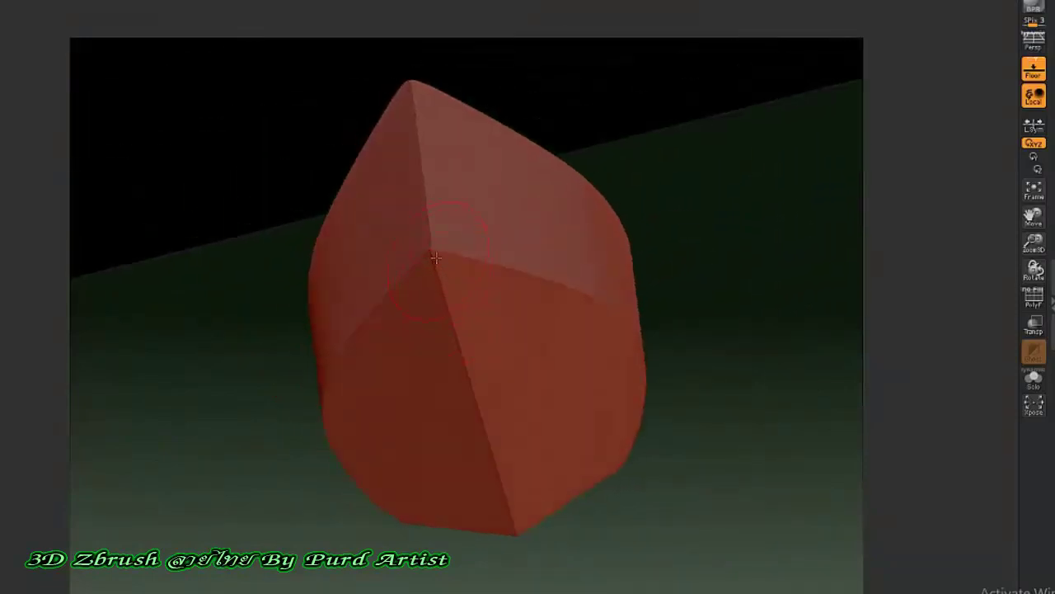
{"action": "left_click_drag", "start_coordinate": [186, 184], "coordinate": [217, 170], "text": "shift"}
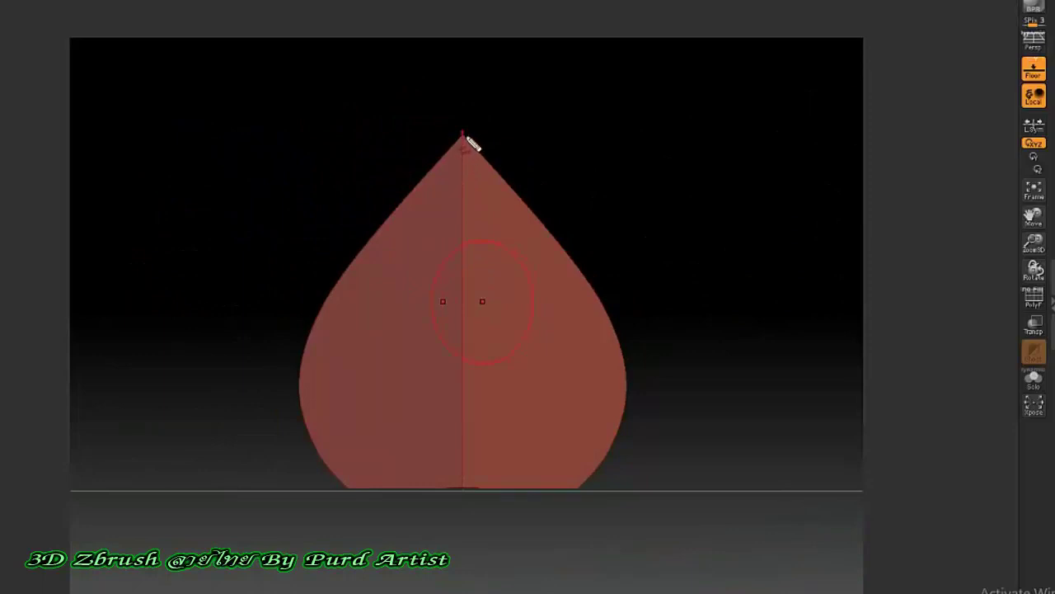
Step: Orbit the model to a three-quarter view to inspect the finished flame ornament
{"action": "mouse_move", "coordinate": [463, 134]}
{"action": "left_mouse_down"}
{"action": "mouse_move", "coordinate": [623, 384]}
{"action": "mouse_move", "coordinate": [554, 498]}
{"action": "left_mouse_up"}
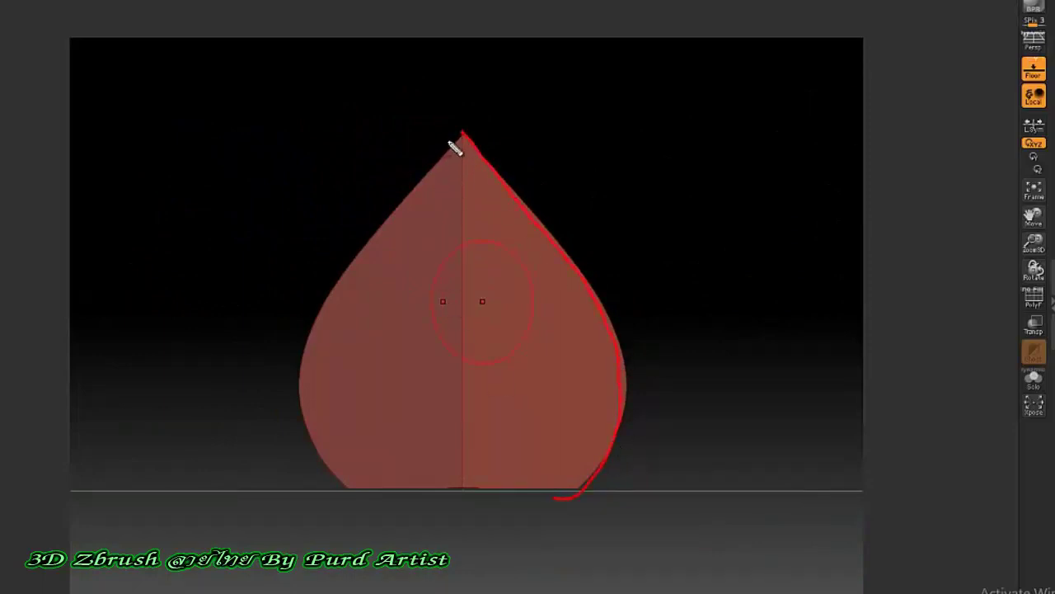
{"action": "left_click_drag", "start_coordinate": [464, 134], "coordinate": [384, 254]}
{"action": "mouse_move", "coordinate": [310, 394]}
{"action": "left_mouse_down"}
{"action": "mouse_move", "coordinate": [363, 497]}
{"action": "mouse_move", "coordinate": [579, 495]}
{"action": "left_mouse_up"}
{"action": "left_click_drag", "start_coordinate": [254, 253], "coordinate": [279, 258]}
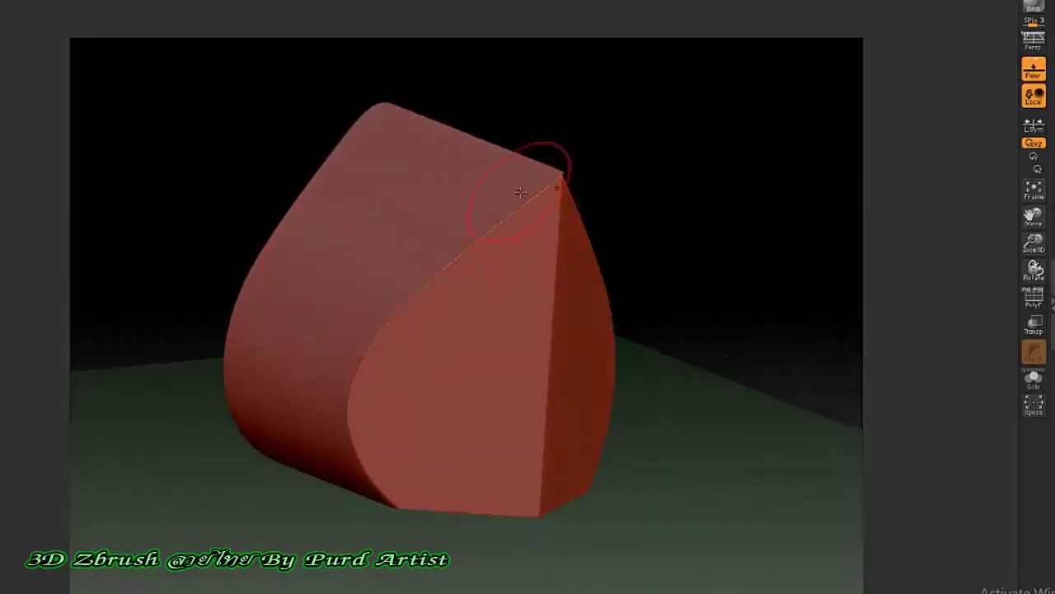
{"action": "mouse_move", "coordinate": [551, 126]}
{"action": "left_mouse_down"}
{"action": "mouse_move", "coordinate": [501, 275]}
{"action": "mouse_move", "coordinate": [508, 546]}
{"action": "mouse_move", "coordinate": [593, 266]}
{"action": "mouse_move", "coordinate": [562, 140]}
{"action": "left_mouse_up"}
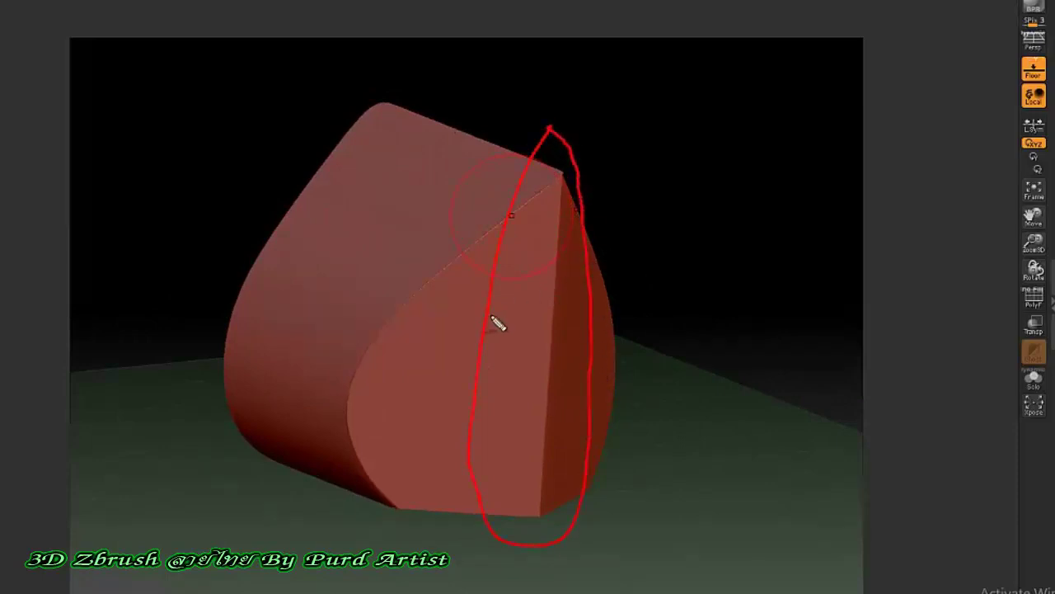
{"action": "key", "text": "Escape"}
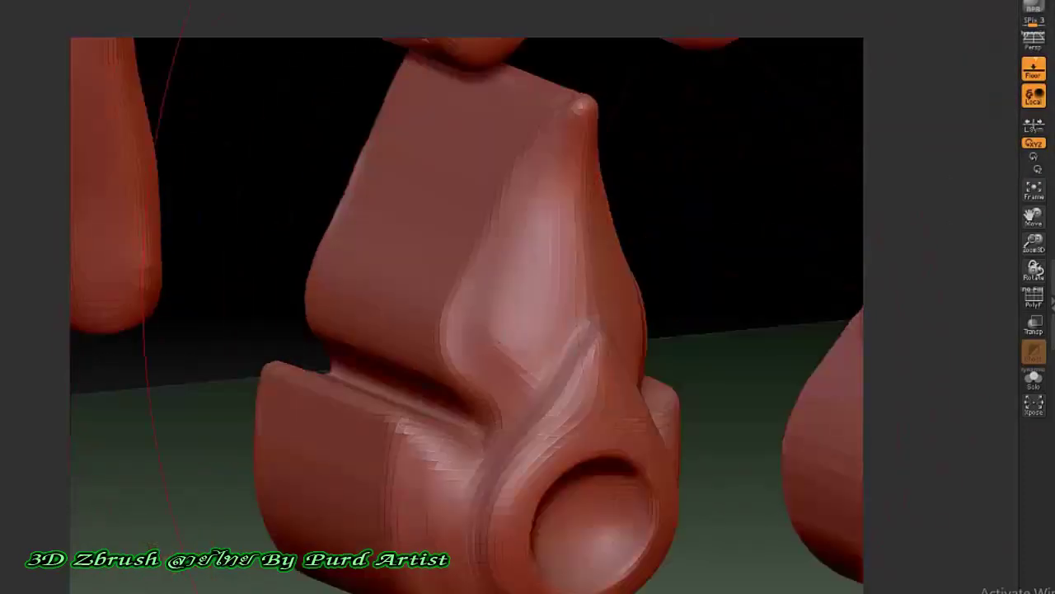
{"action": "left_click", "coordinate": [1034, 378]}
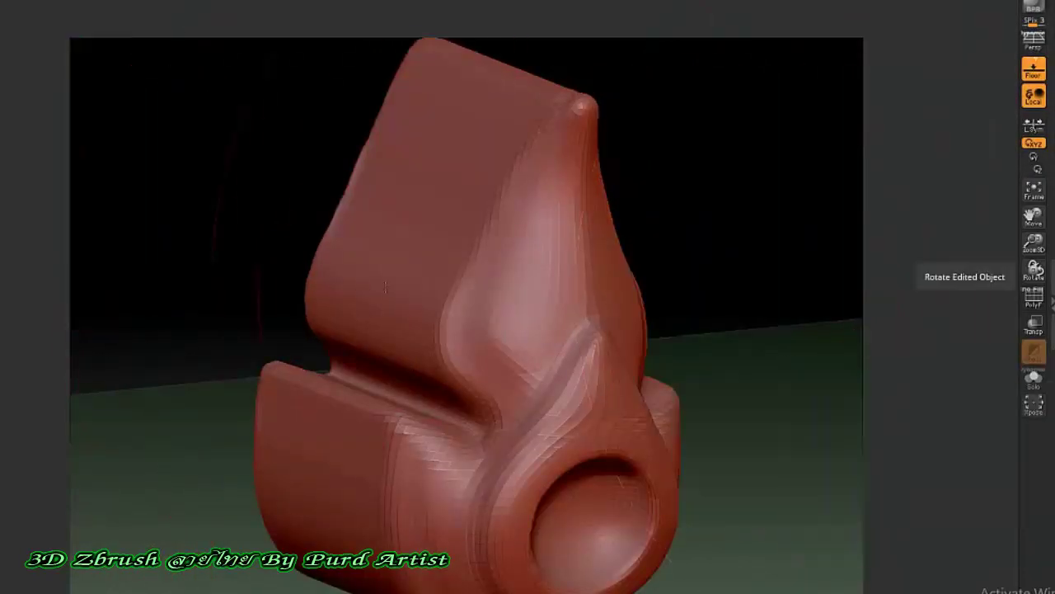
{"action": "mouse_move", "coordinate": [192, 253]}
{"action": "left_mouse_down"}
{"action": "mouse_move", "coordinate": [179, 245]}
{"action": "mouse_move", "coordinate": [187, 224]}
{"action": "mouse_move", "coordinate": [198, 242]}
{"action": "left_mouse_up"}
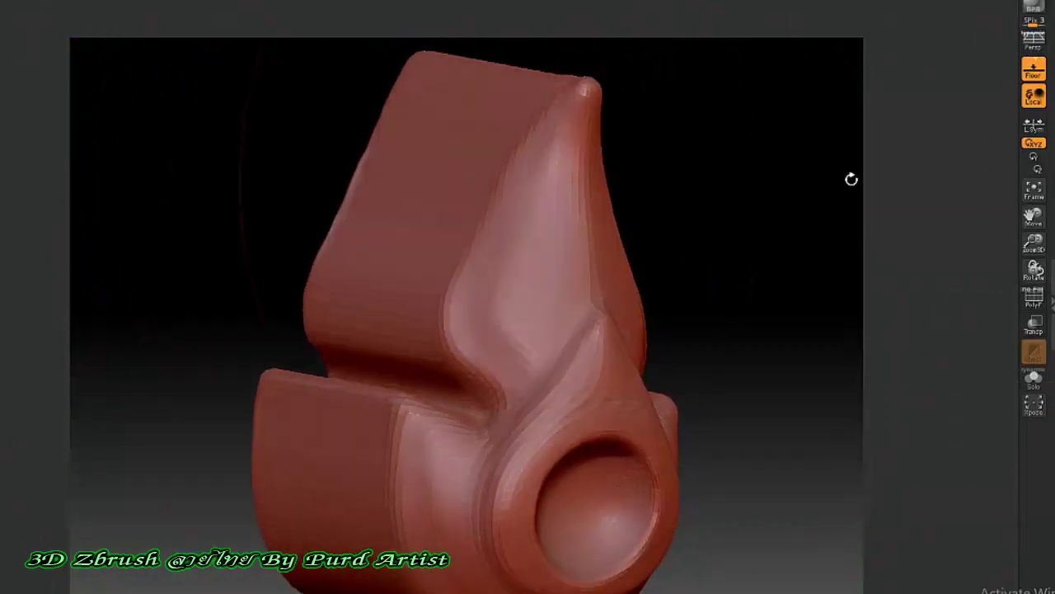
{"action": "scroll", "coordinate": [502, 241], "scroll_direction": "up", "scroll_amount": 5}
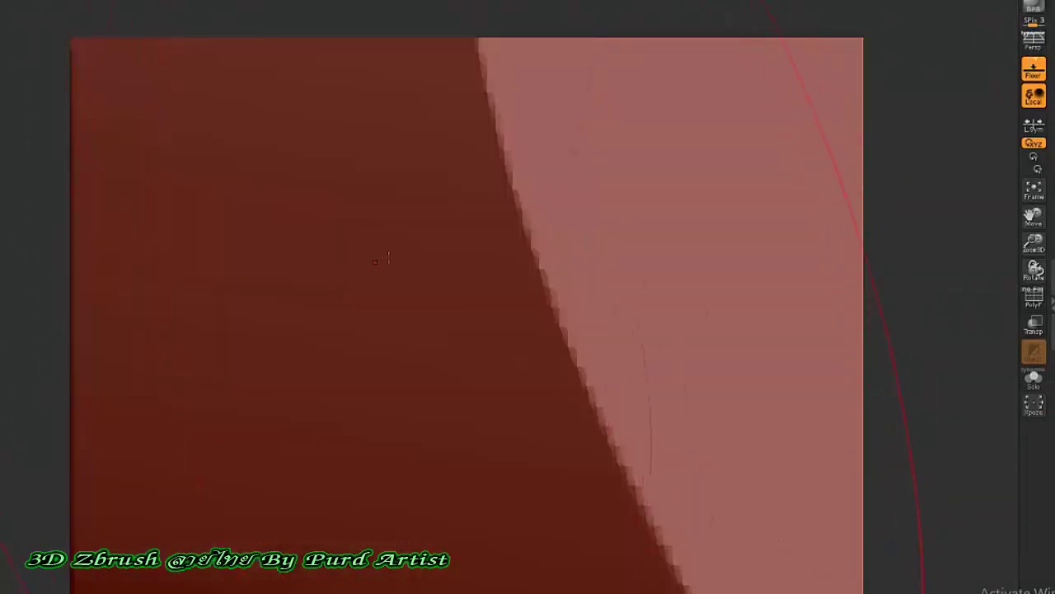
{"action": "scroll", "coordinate": [386, 266], "scroll_direction": "down", "scroll_amount": 5}
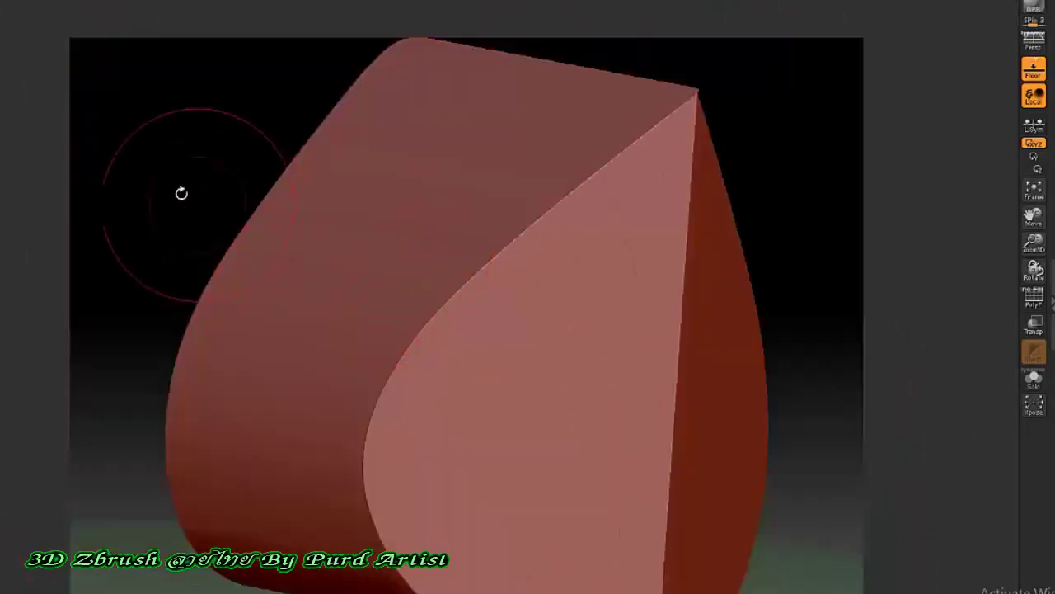
{"action": "mouse_move", "coordinate": [181, 193]}
{"action": "left_mouse_down"}
{"action": "mouse_move", "coordinate": [156, 186]}
{"action": "mouse_move", "coordinate": [231, 203]}
{"action": "left_mouse_up"}
{"action": "scroll", "coordinate": [275, 169], "scroll_direction": "down", "scroll_amount": 1}
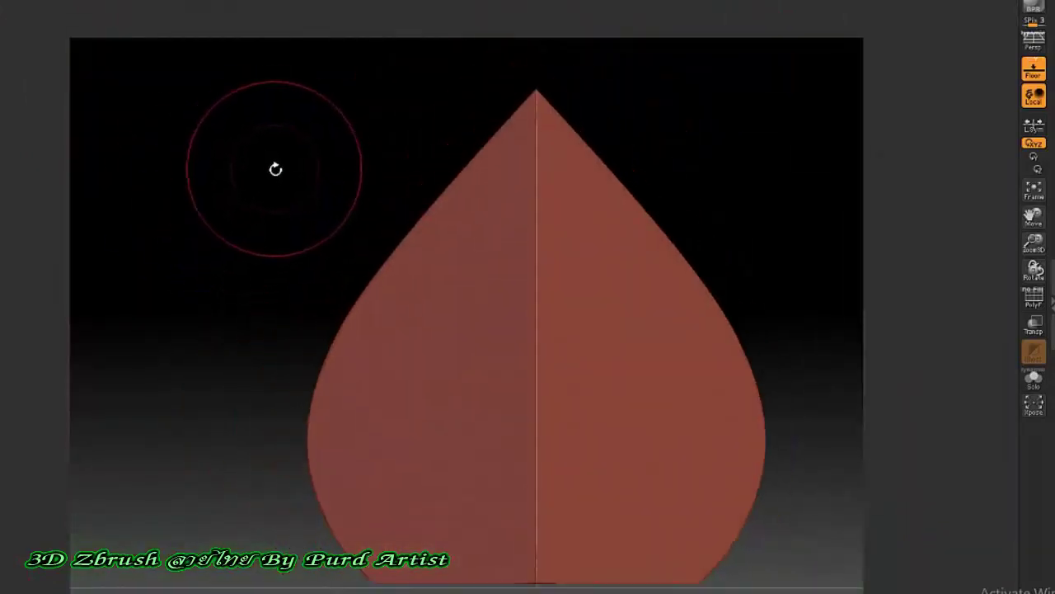
{"action": "scroll", "coordinate": [276, 189], "scroll_direction": "down", "scroll_amount": 2}
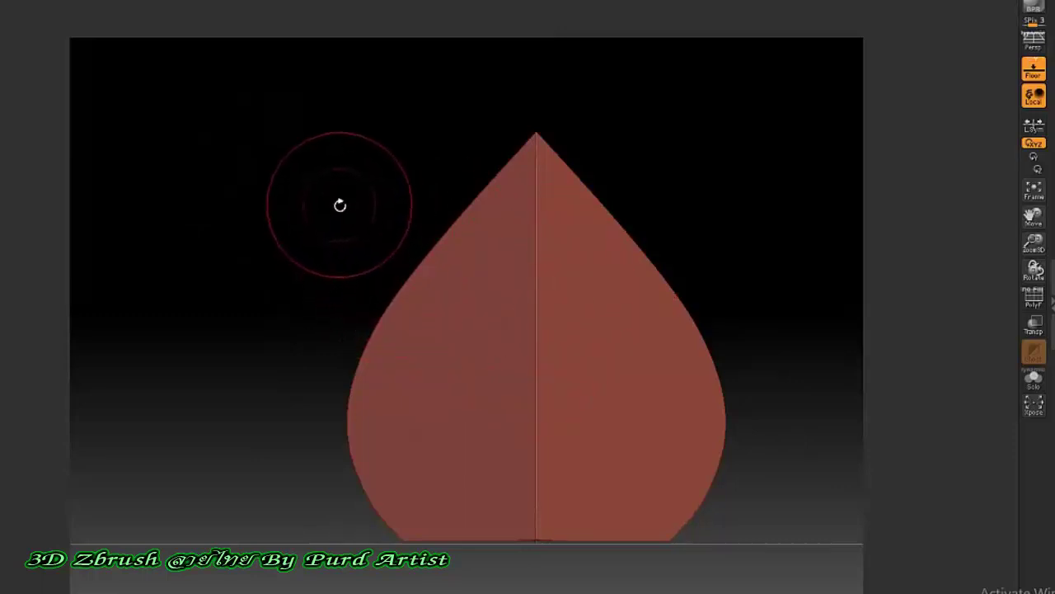
{"action": "mouse_move", "coordinate": [300, 157]}
{"action": "left_mouse_down"}
{"action": "mouse_move", "coordinate": [709, 170]}
{"action": "mouse_move", "coordinate": [690, 541]}
{"action": "mouse_move", "coordinate": [339, 506]}
{"action": "mouse_move", "coordinate": [289, 238]}
{"action": "mouse_move", "coordinate": [314, 126]}
{"action": "left_mouse_up"}
{"action": "left_click_drag", "start_coordinate": [163, 208], "coordinate": [199, 211]}
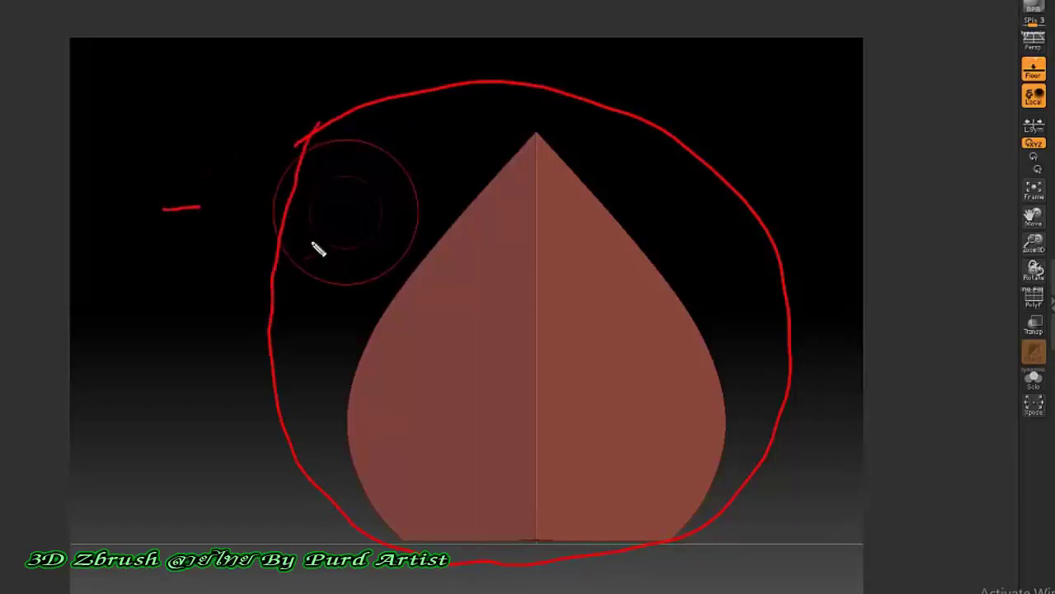
{"action": "key", "text": "Escape"}
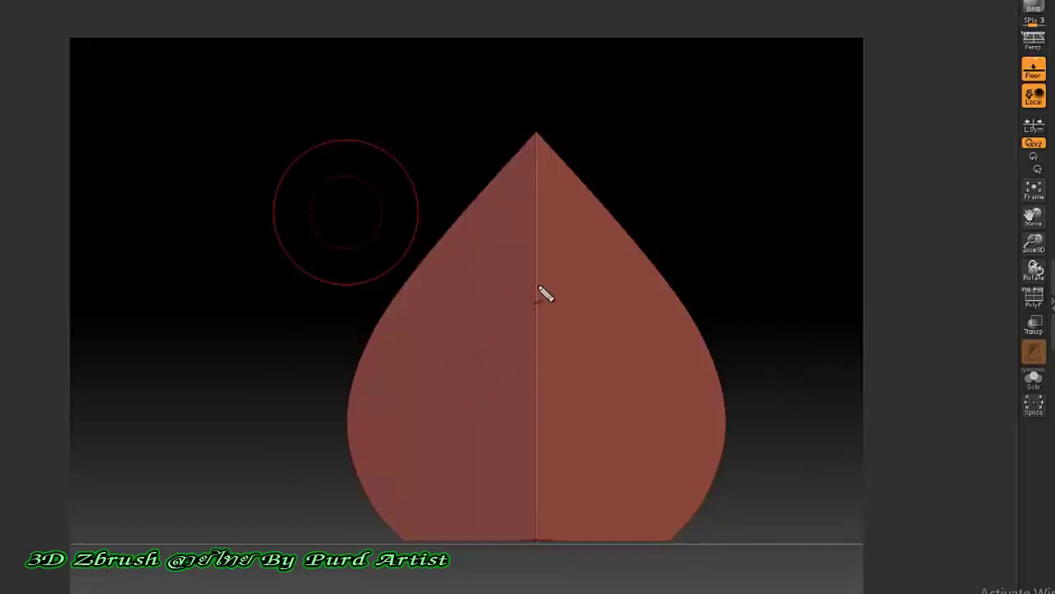
{"action": "left_click_drag", "start_coordinate": [538, 285], "coordinate": [595, 544]}
{"action": "left_click_drag", "start_coordinate": [537, 282], "coordinate": [468, 371]}
{"action": "mouse_move", "coordinate": [436, 474]}
{"action": "left_mouse_down"}
{"action": "mouse_move", "coordinate": [464, 544]}
{"action": "mouse_move", "coordinate": [608, 544]}
{"action": "left_mouse_up"}
{"action": "key", "text": "Escape"}
{"action": "left_click_drag", "start_coordinate": [979, 264], "coordinate": [1054, 262]}
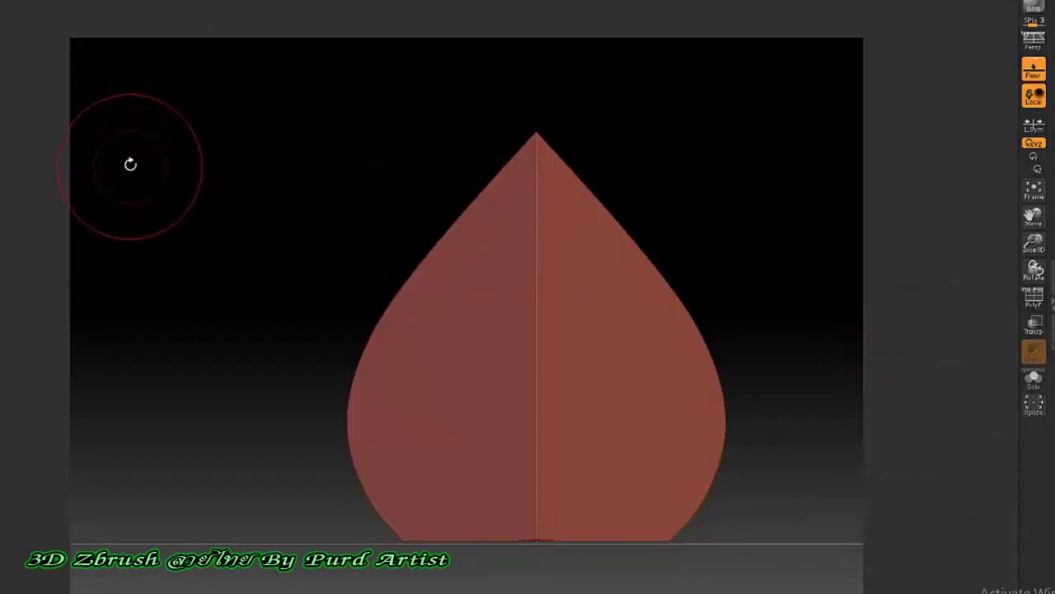
Step: Thicken the leaf block along its Z depth with the gizmo
{"action": "key", "text": "w"}
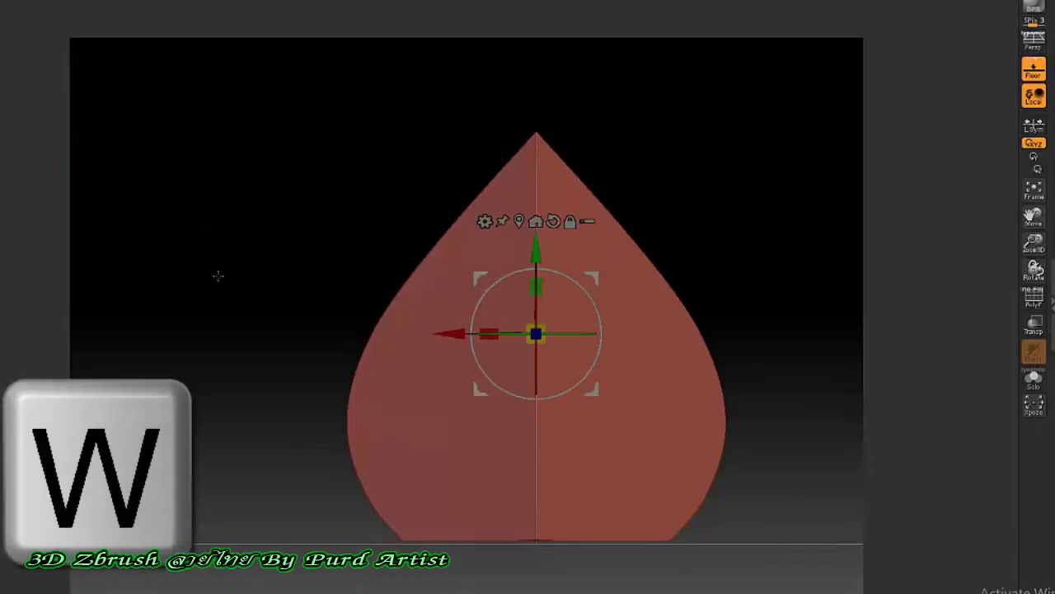
{"action": "mouse_move", "coordinate": [218, 276]}
{"action": "left_mouse_down"}
{"action": "mouse_move", "coordinate": [240, 271]}
{"action": "mouse_move", "coordinate": [272, 240]}
{"action": "left_mouse_up"}
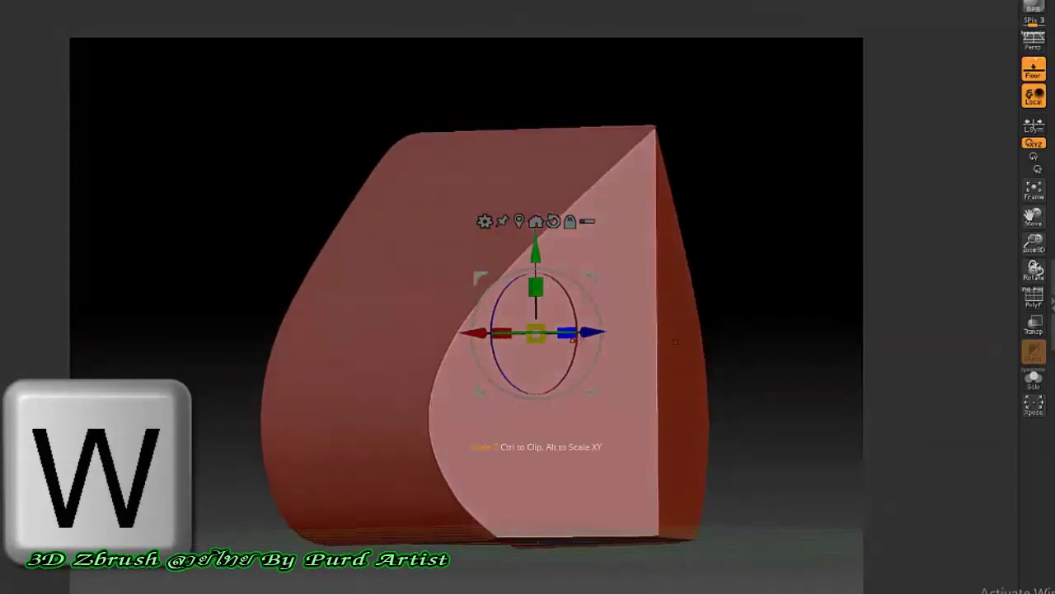
{"action": "left_click_drag", "start_coordinate": [575, 338], "coordinate": [681, 330]}
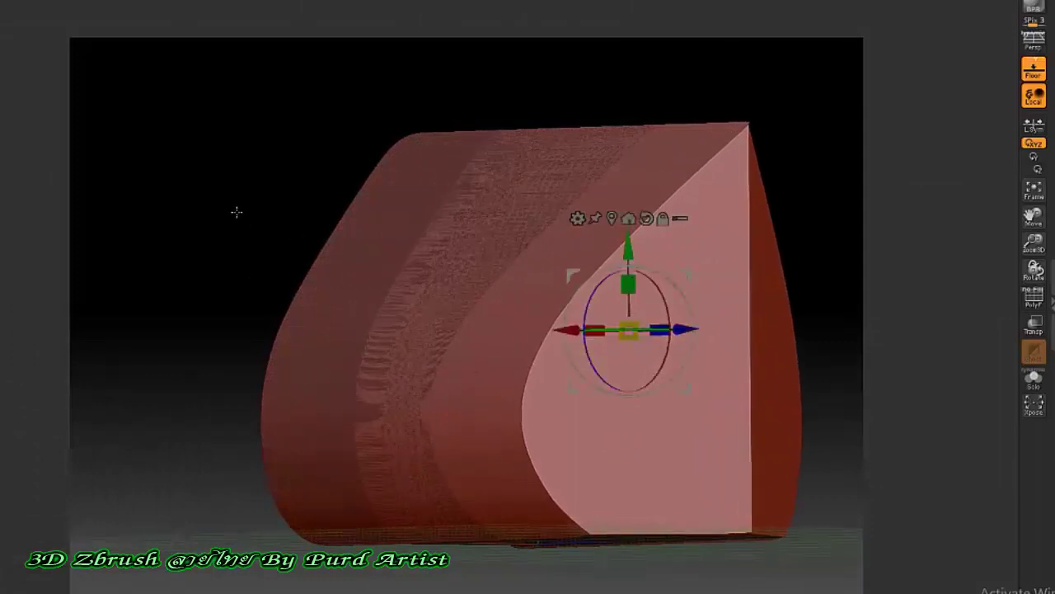
{"action": "mouse_move", "coordinate": [237, 212]}
{"action": "left_mouse_down"}
{"action": "mouse_move", "coordinate": [212, 228]}
{"action": "mouse_move", "coordinate": [226, 216]}
{"action": "left_mouse_up"}
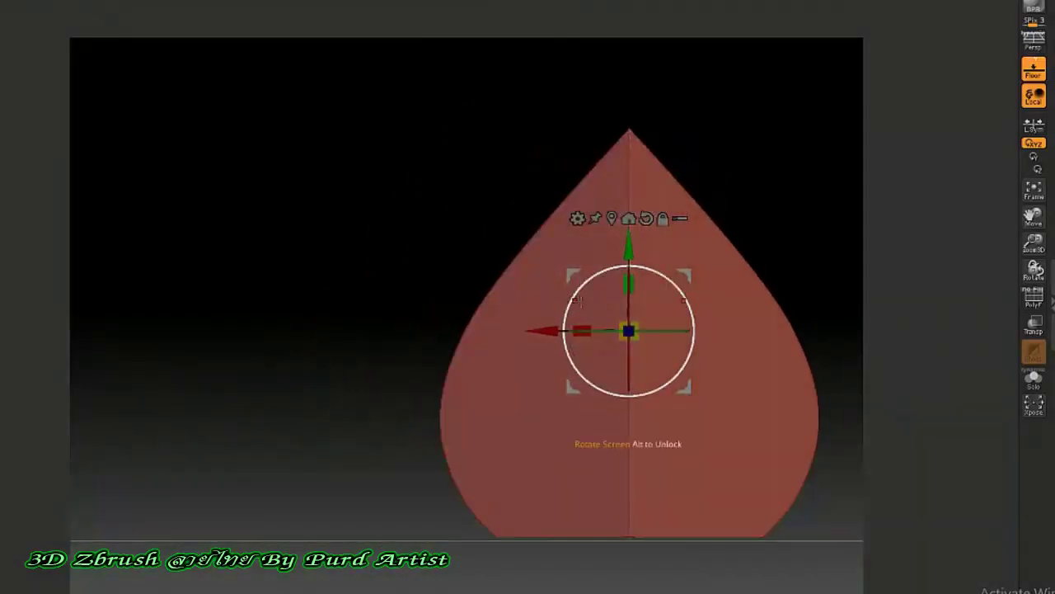
Step: Duplicate a smaller leaf copy and move it down and in front of the original
{"action": "left_click_drag", "start_coordinate": [621, 323], "coordinate": [698, 365]}
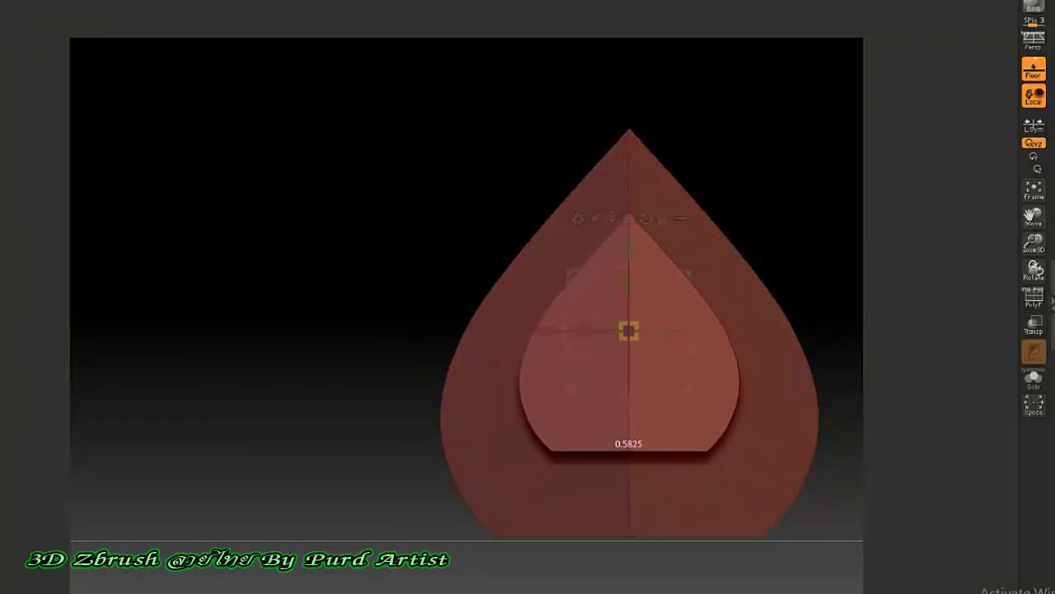
{"action": "left_click_drag", "start_coordinate": [698, 365], "coordinate": [703, 367]}
{"action": "left_click_drag", "start_coordinate": [628, 247], "coordinate": [644, 338]}
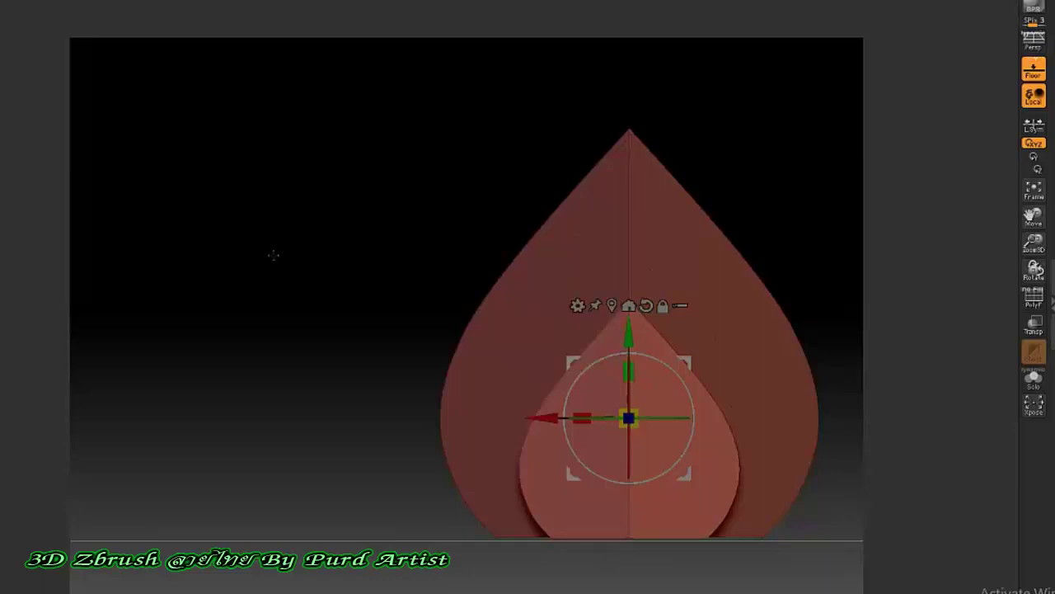
{"action": "mouse_move", "coordinate": [273, 255]}
{"action": "left_mouse_down"}
{"action": "mouse_move", "coordinate": [713, 407]}
{"action": "mouse_move", "coordinate": [673, 421]}
{"action": "left_mouse_up"}
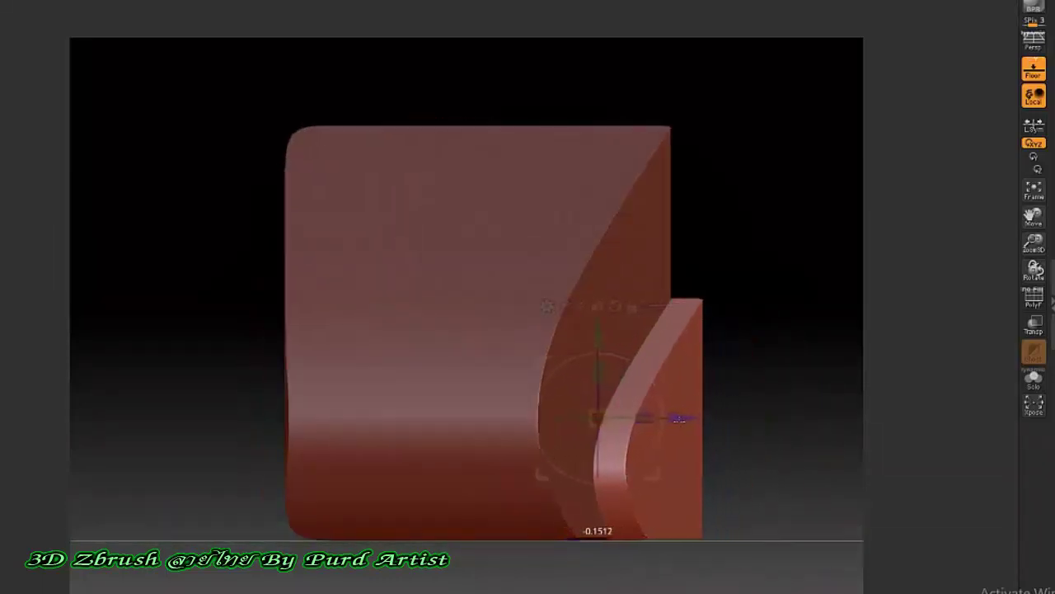
{"action": "mouse_move", "coordinate": [726, 338]}
{"action": "left_mouse_down"}
{"action": "mouse_move", "coordinate": [629, 329]}
{"action": "mouse_move", "coordinate": [657, 326]}
{"action": "left_mouse_up"}
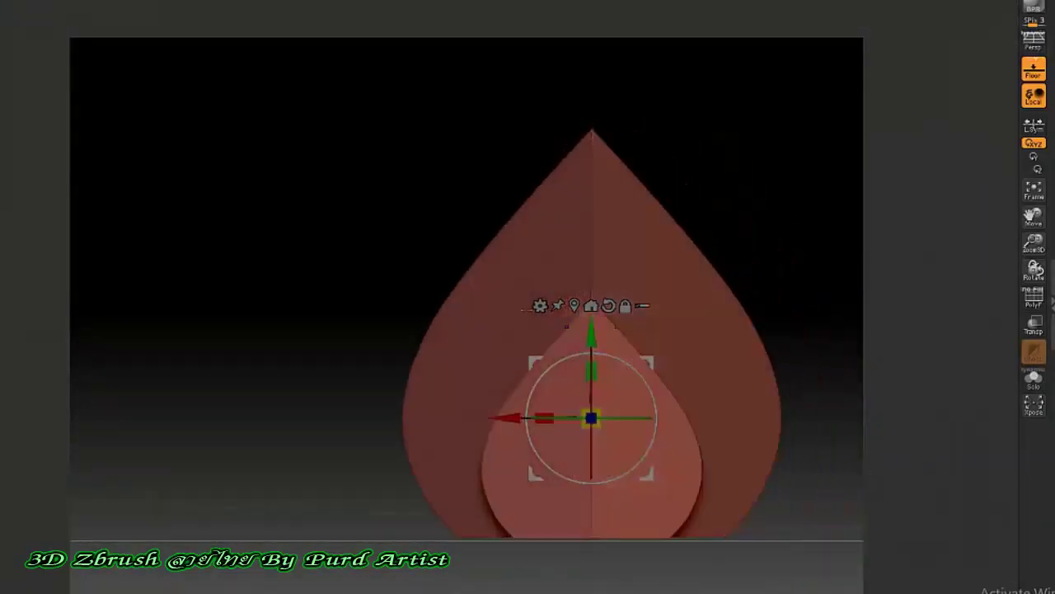
{"action": "mouse_move", "coordinate": [278, 242]}
{"action": "left_mouse_down", "text": "alt"}
{"action": "mouse_move", "coordinate": [222, 224]}
{"action": "mouse_move", "coordinate": [217, 198]}
{"action": "mouse_move", "coordinate": [227, 216]}
{"action": "mouse_move", "coordinate": [193, 193]}
{"action": "mouse_move", "coordinate": [216, 212]}
{"action": "mouse_move", "coordinate": [203, 205]}
{"action": "left_mouse_up", "text": "alt"}
{"action": "key", "text": "q"}
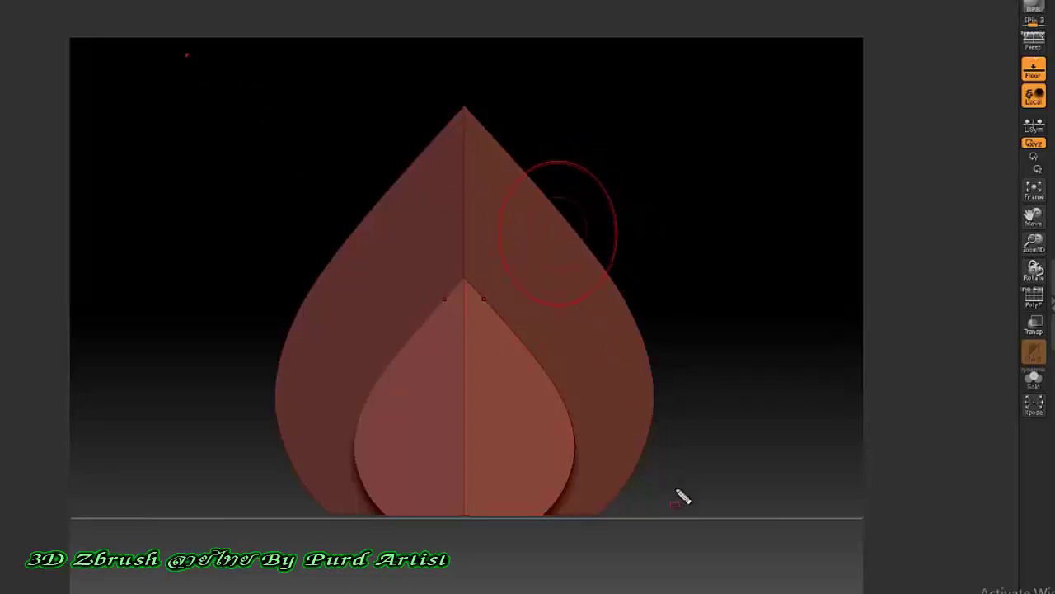
{"action": "left_click_drag", "start_coordinate": [683, 495], "coordinate": [664, 481], "text": "ctrl+shift"}
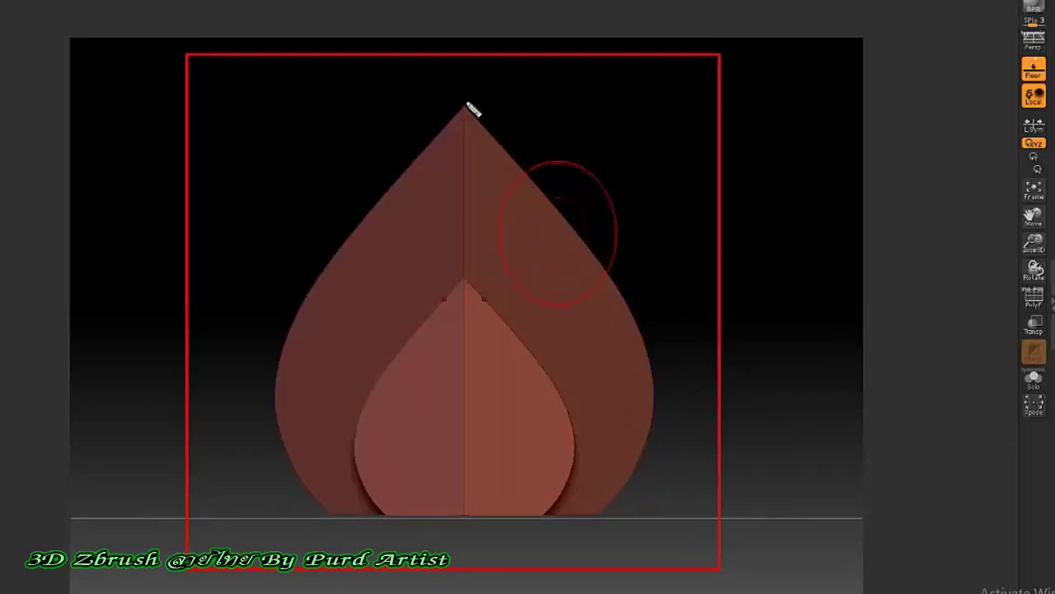
{"action": "left_click_drag", "start_coordinate": [467, 104], "coordinate": [540, 181], "text": "ctrl+shift"}
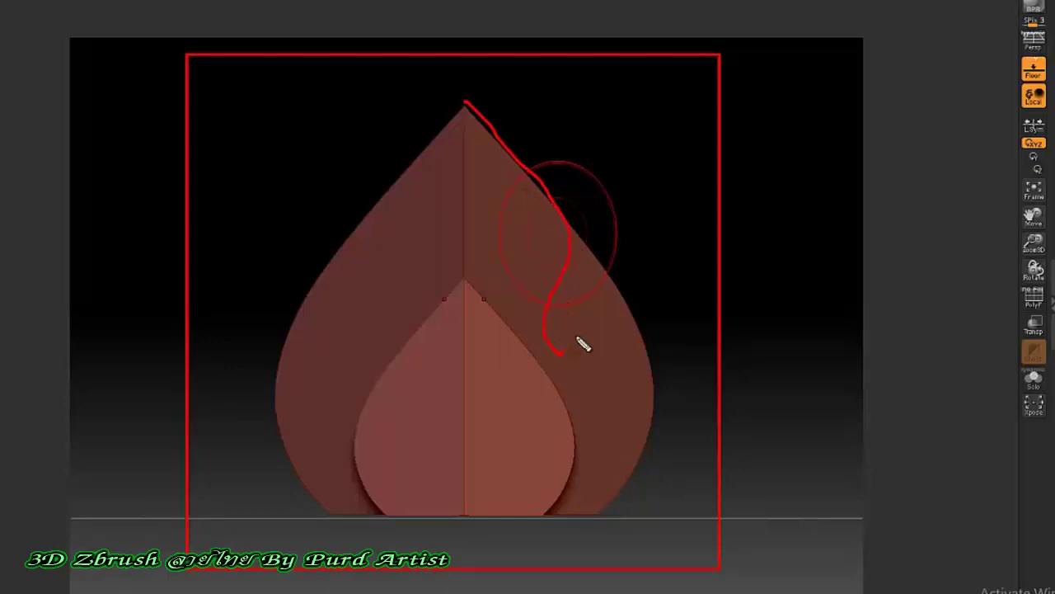
{"action": "left_click_drag", "start_coordinate": [638, 488], "coordinate": [589, 519], "text": "ctrl+shift"}
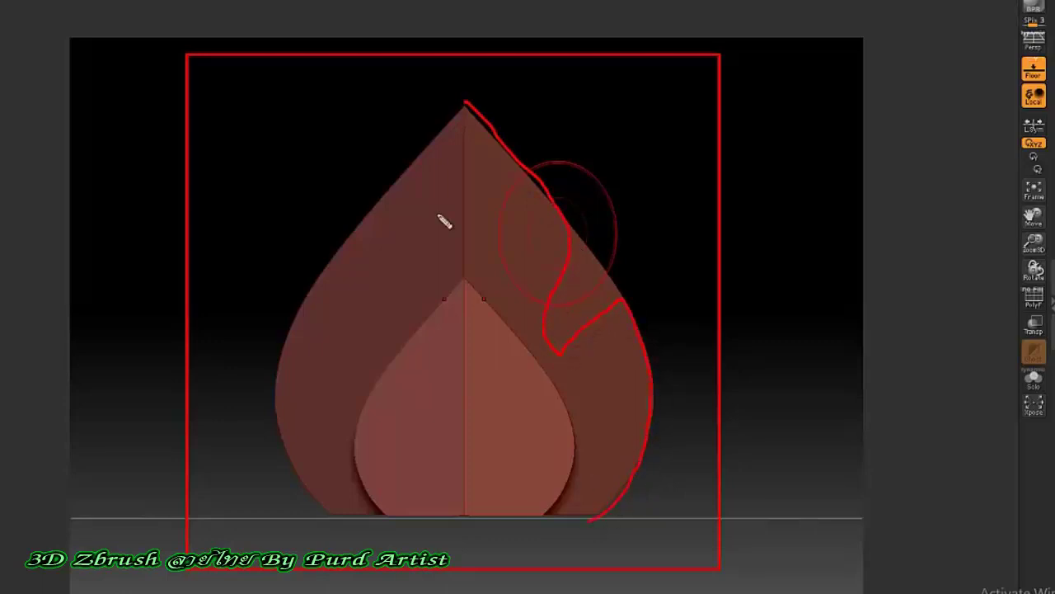
{"action": "left_click_drag", "start_coordinate": [453, 108], "coordinate": [350, 241], "text": "ctrl+shift"}
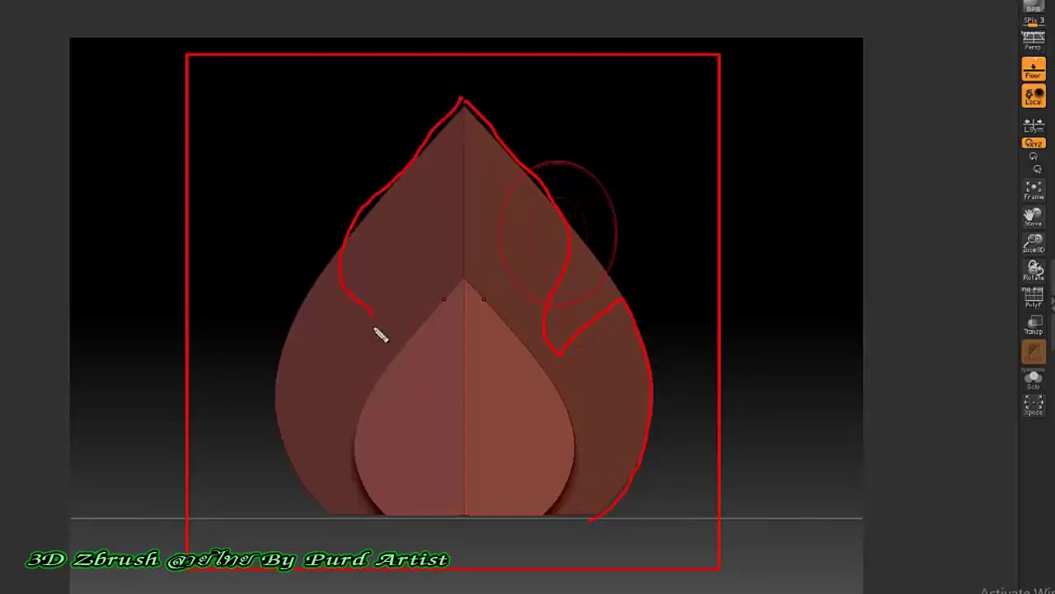
{"action": "mouse_move", "coordinate": [299, 320]}
{"action": "left_mouse_down", "text": "ctrl+shift"}
{"action": "mouse_move", "coordinate": [278, 408]}
{"action": "mouse_move", "coordinate": [338, 512]}
{"action": "left_mouse_up", "text": "ctrl+shift"}
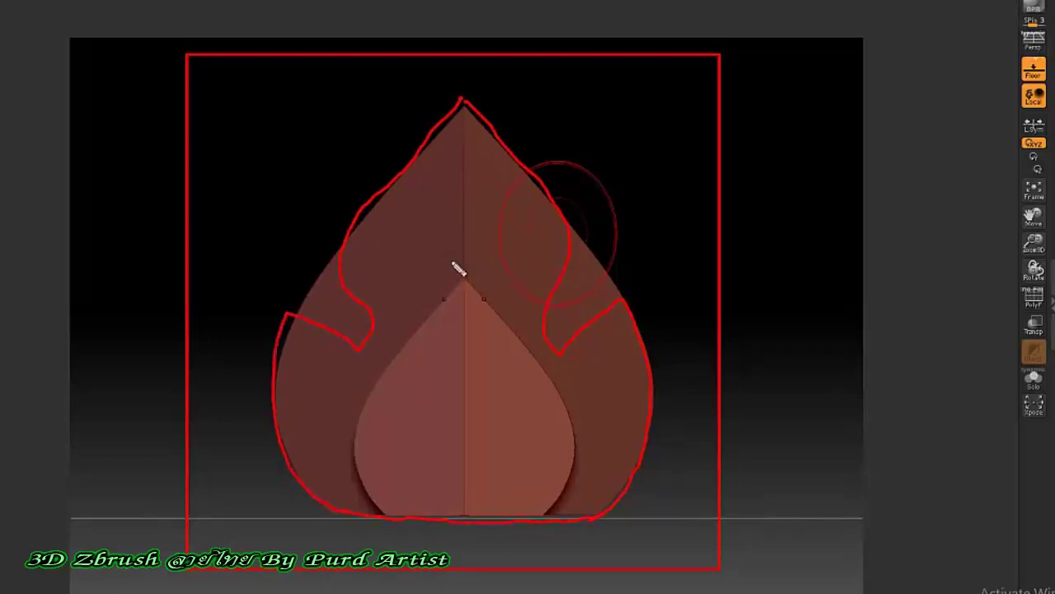
{"action": "left_click_drag", "start_coordinate": [537, 282], "coordinate": [527, 278], "text": "ctrl+shift"}
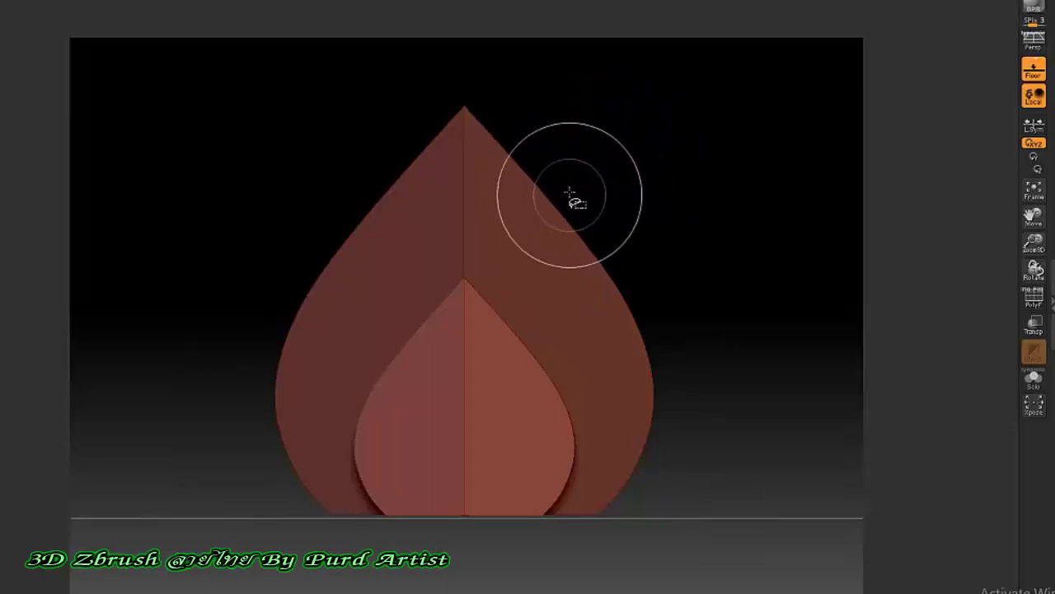
Step: Draw a trial clip curve with a sharp corner along the petal's right edge
{"action": "left_click_drag", "start_coordinate": [558, 174], "coordinate": [552, 336], "text": "ctrl+shift"}
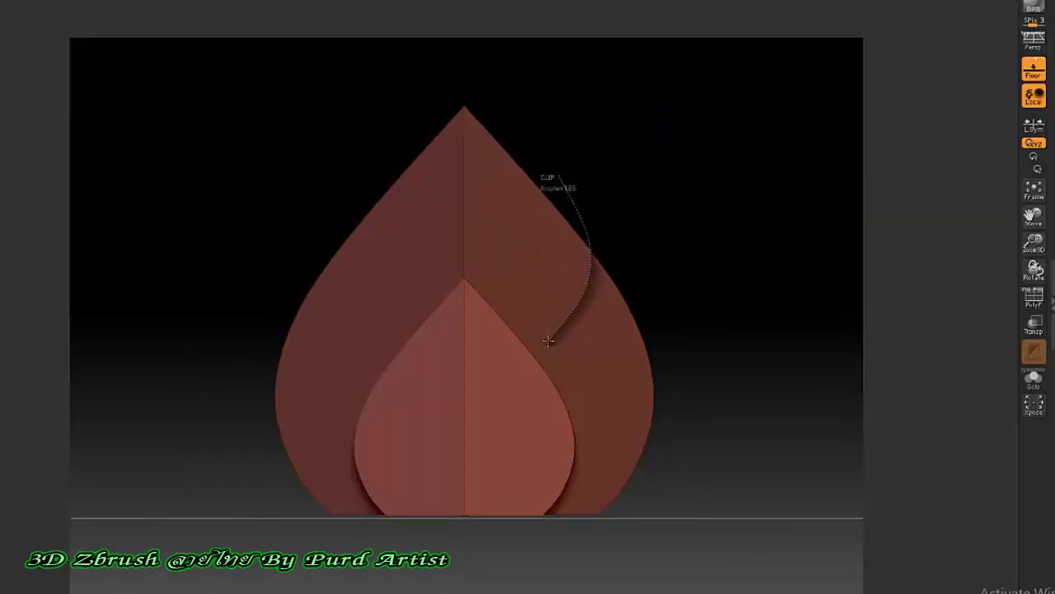
{"action": "left_click_drag", "start_coordinate": [553, 336], "coordinate": [570, 375], "text": "ctrl+shift"}
{"action": "mouse_move", "coordinate": [577, 375]}
{"action": "left_mouse_down", "text": "ctrl+shift"}
{"action": "mouse_move", "coordinate": [672, 282]}
{"action": "mouse_move", "coordinate": [651, 322]}
{"action": "left_mouse_up", "text": "ctrl+shift"}
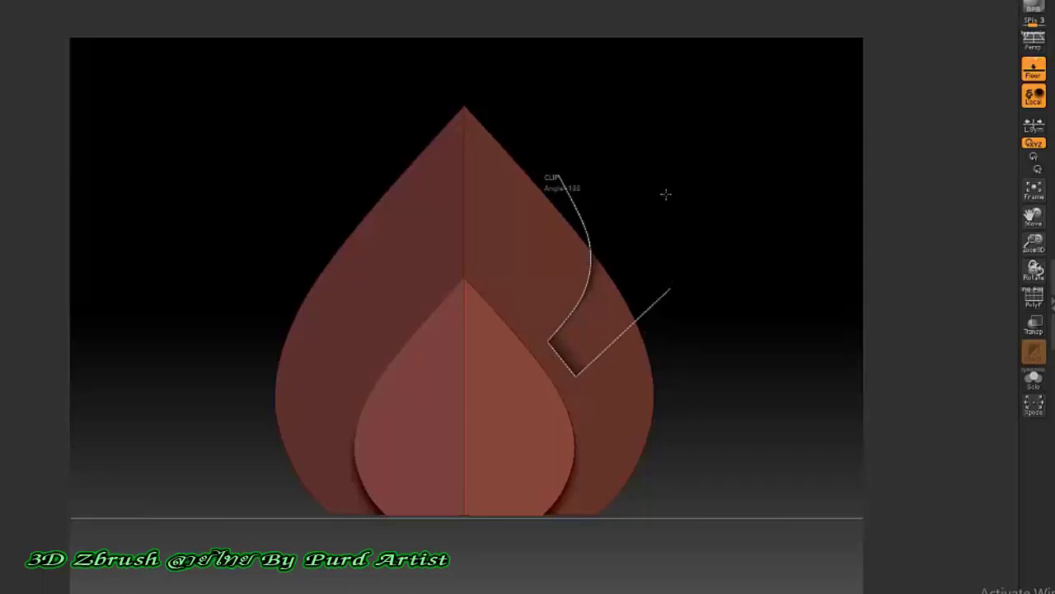
{"action": "left_click_drag", "start_coordinate": [666, 193], "coordinate": [676, 184], "text": "ctrl+shift"}
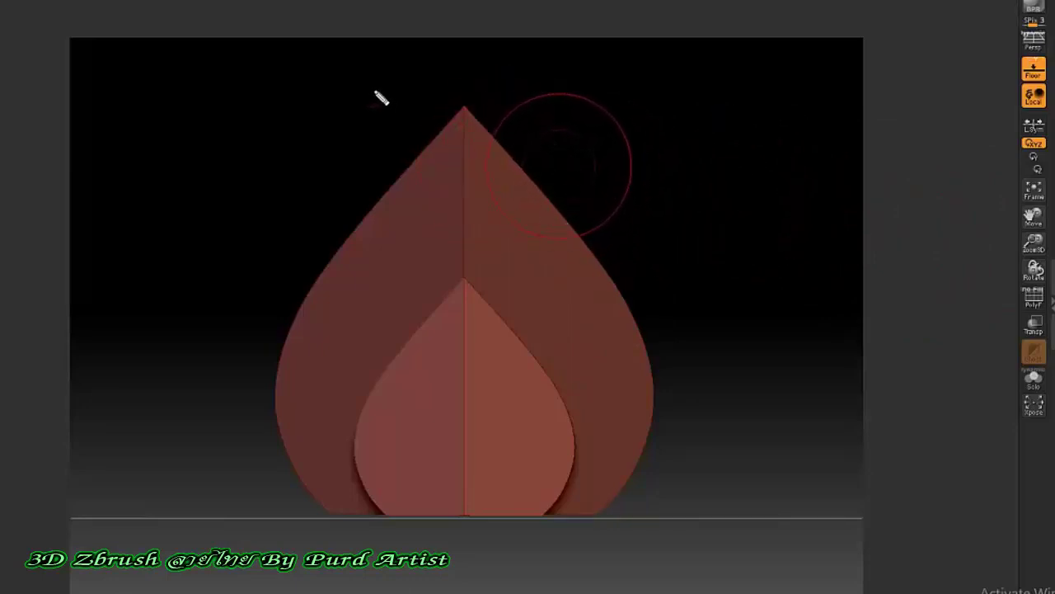
Step: Cancel the stray clip stroke and select the outer petal subtool
{"action": "mouse_move", "coordinate": [376, 94]}
{"action": "left_mouse_down"}
{"action": "mouse_move", "coordinate": [545, 248]}
{"action": "mouse_move", "coordinate": [353, 110]}
{"action": "mouse_move", "coordinate": [384, 80]}
{"action": "left_mouse_up"}
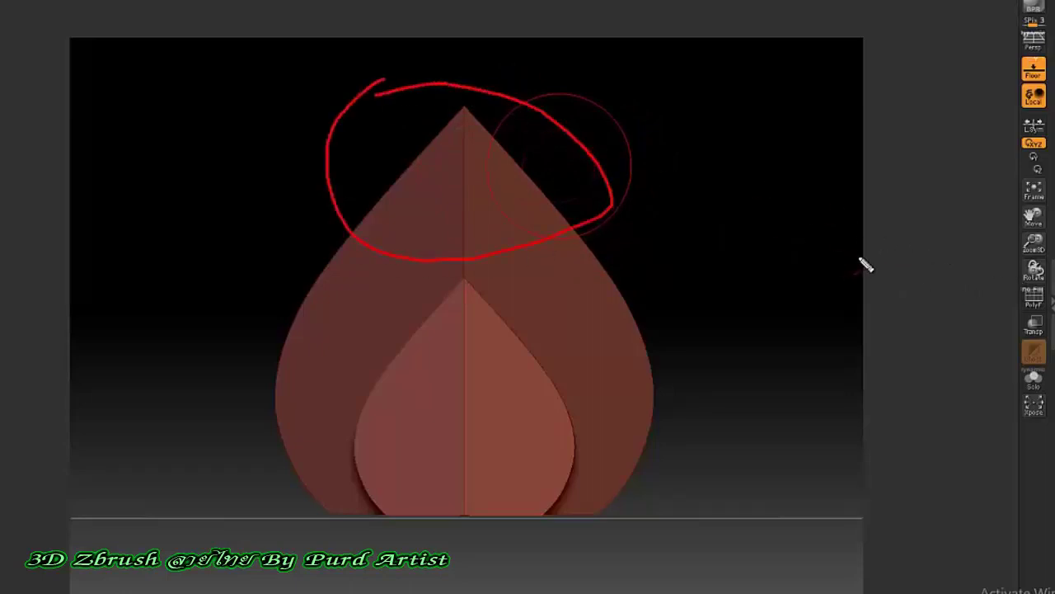
{"action": "left_click_drag", "start_coordinate": [949, 272], "coordinate": [1054, 269]}
{"action": "left_click_drag", "start_coordinate": [657, 221], "coordinate": [597, 205]}
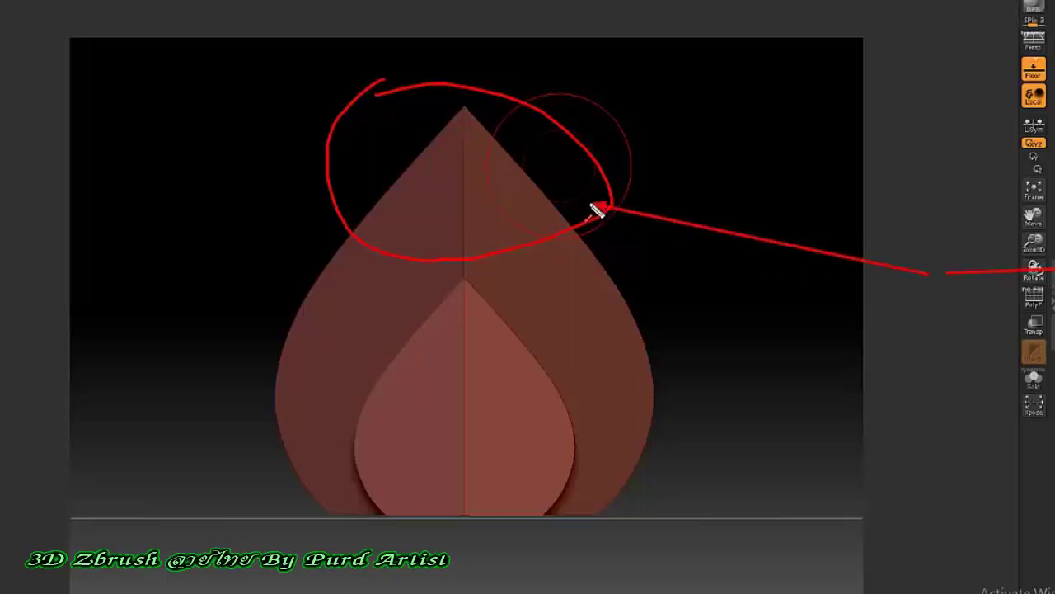
{"action": "key", "text": "Escape"}
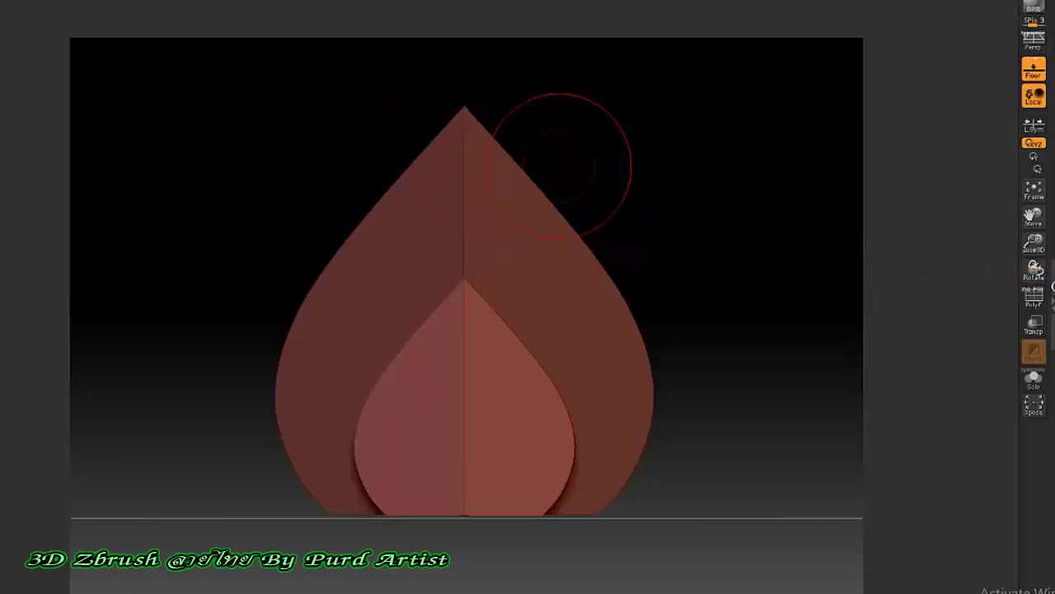
{"action": "left_click", "coordinate": [536, 177], "text": "alt"}
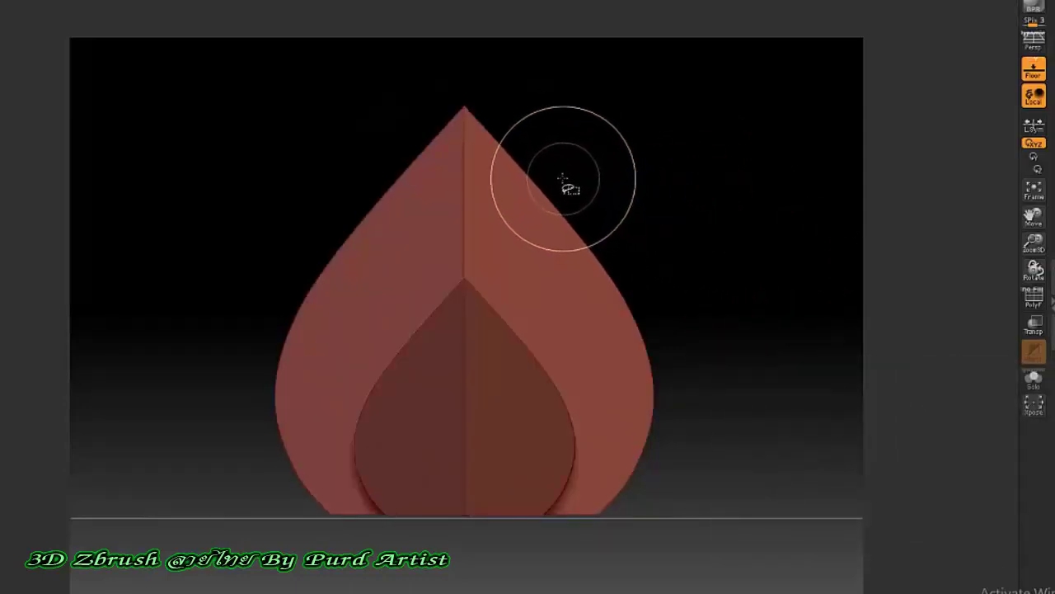
Step: Clip a straight 180° line across the outer petal with symmetry, notching both sides
{"action": "mouse_move", "coordinate": [559, 185]}
{"action": "left_mouse_down", "text": "ctrl+shift"}
{"action": "mouse_move", "coordinate": [588, 233]}
{"action": "mouse_move", "coordinate": [575, 271]}
{"action": "mouse_move", "coordinate": [602, 249]}
{"action": "left_mouse_up", "text": "ctrl+shift"}
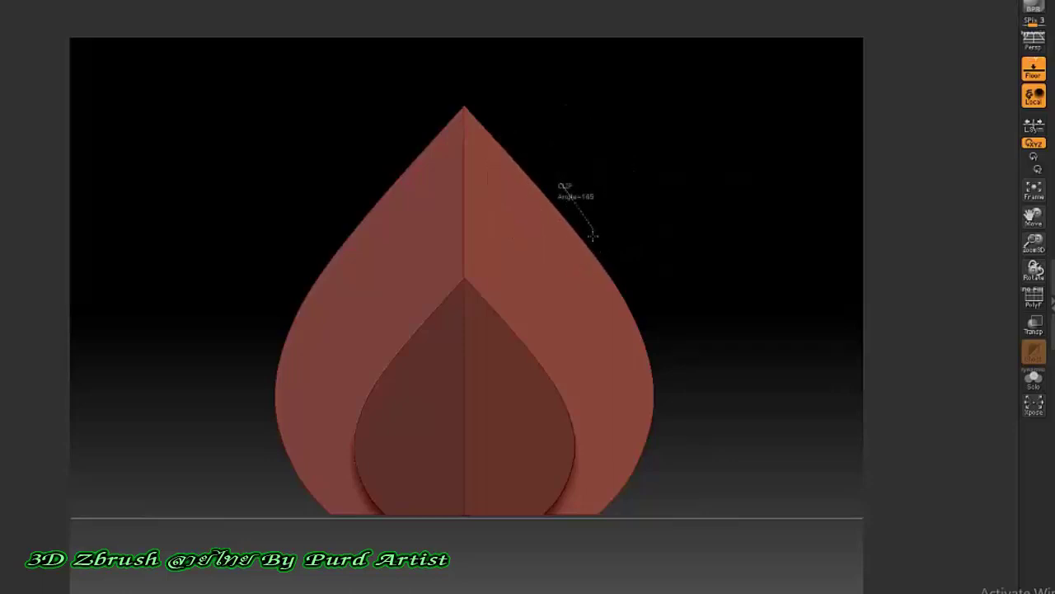
{"action": "mouse_move", "coordinate": [587, 297]}
{"action": "left_mouse_down", "text": "ctrl+shift"}
{"action": "mouse_move", "coordinate": [549, 330]}
{"action": "mouse_move", "coordinate": [560, 294]}
{"action": "mouse_move", "coordinate": [560, 349]}
{"action": "mouse_move", "coordinate": [618, 294]}
{"action": "mouse_move", "coordinate": [641, 283]}
{"action": "mouse_move", "coordinate": [572, 342]}
{"action": "mouse_move", "coordinate": [651, 281]}
{"action": "left_mouse_up", "text": "ctrl+shift"}
{"action": "mouse_move", "coordinate": [679, 187]}
{"action": "left_mouse_down", "text": "ctrl+shift"}
{"action": "mouse_move", "coordinate": [649, 239]}
{"action": "mouse_move", "coordinate": [697, 231]}
{"action": "mouse_move", "coordinate": [711, 217]}
{"action": "mouse_move", "coordinate": [645, 231]}
{"action": "left_mouse_up", "text": "ctrl+shift"}
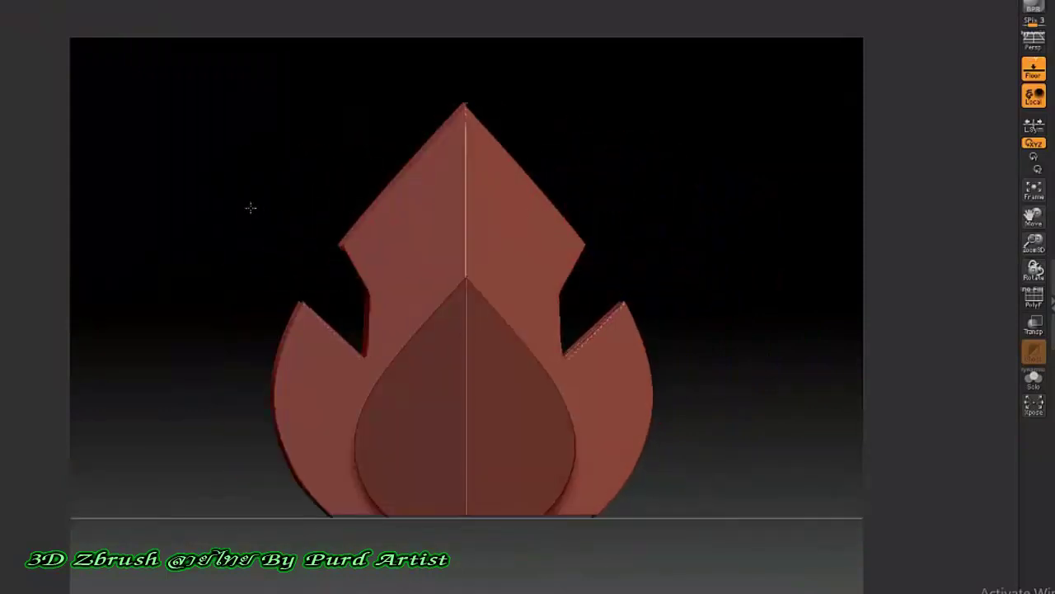
{"action": "mouse_move", "coordinate": [250, 207]}
{"action": "left_mouse_down"}
{"action": "mouse_move", "coordinate": [207, 212]}
{"action": "mouse_move", "coordinate": [231, 229]}
{"action": "mouse_move", "coordinate": [273, 215]}
{"action": "mouse_move", "coordinate": [262, 213]}
{"action": "mouse_move", "coordinate": [981, 171]}
{"action": "left_mouse_up"}
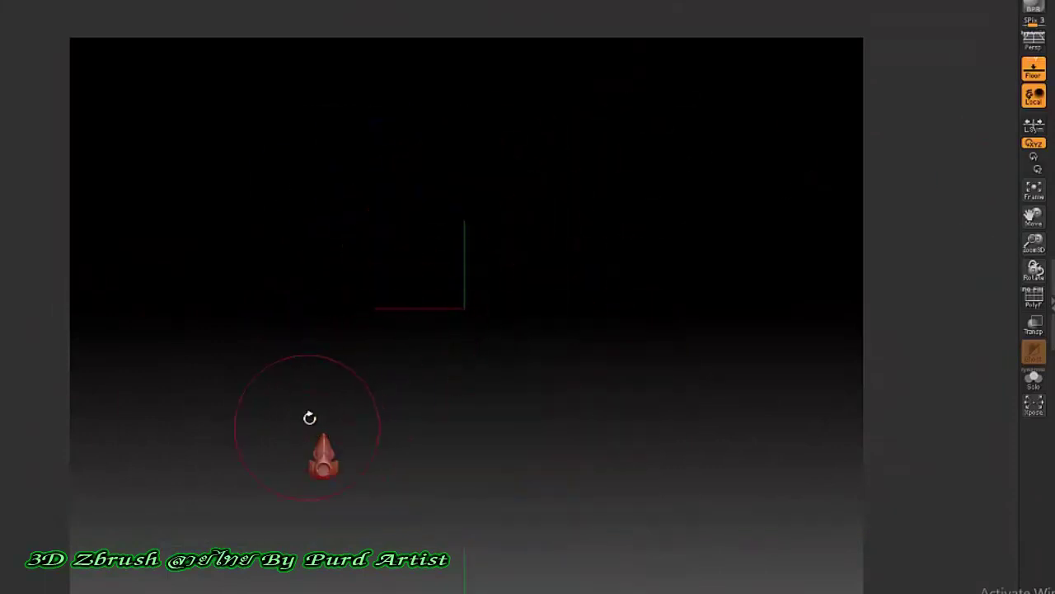
Step: Frame the notched flame, orbit to its left side, and adjust the zoom
{"action": "key", "text": "f"}
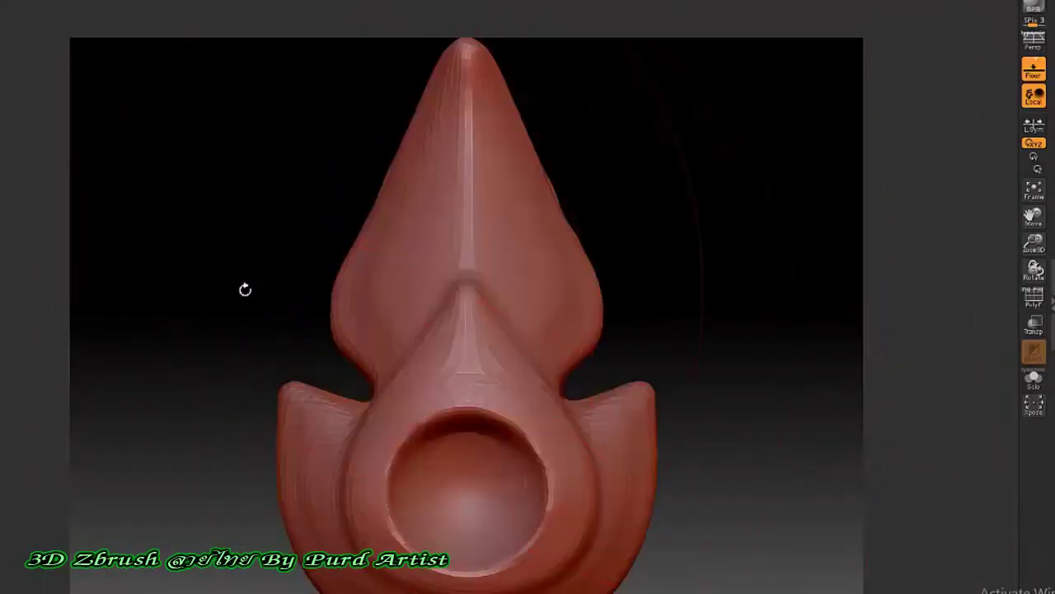
{"action": "left_click_drag", "start_coordinate": [227, 268], "coordinate": [247, 269]}
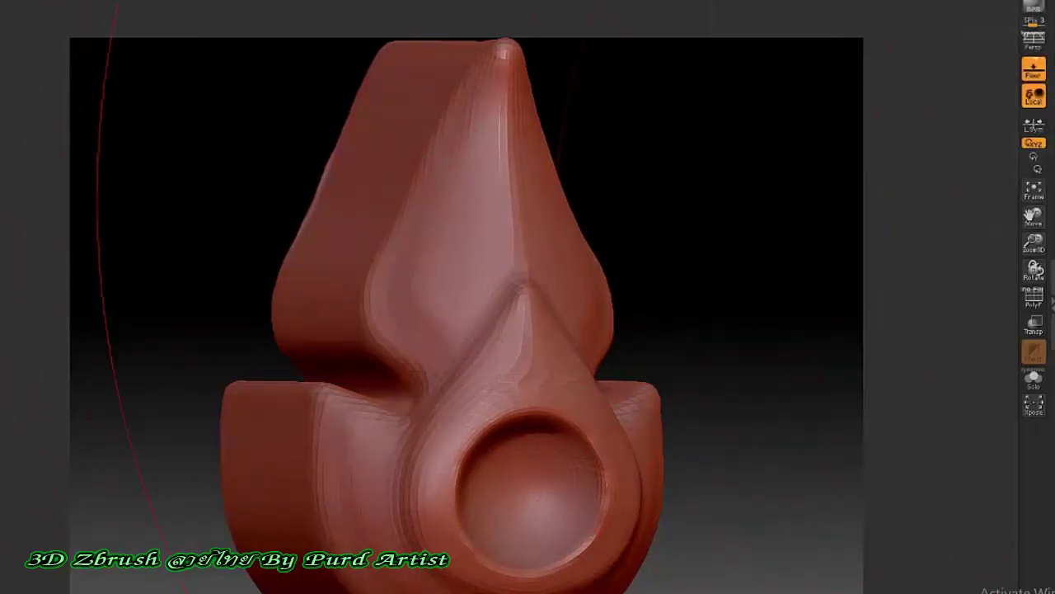
{"action": "scroll", "coordinate": [607, 245], "scroll_direction": "up", "scroll_amount": 5}
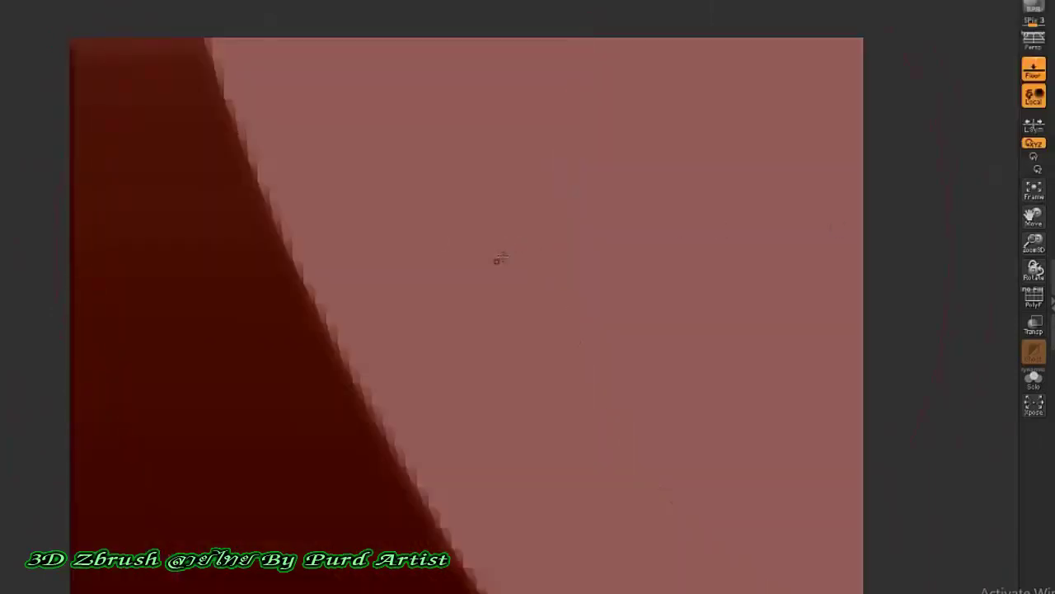
{"action": "scroll", "coordinate": [485, 282], "scroll_direction": "down", "scroll_amount": 5}
{"action": "left_click_drag", "start_coordinate": [198, 193], "coordinate": [183, 190], "text": "shift"}
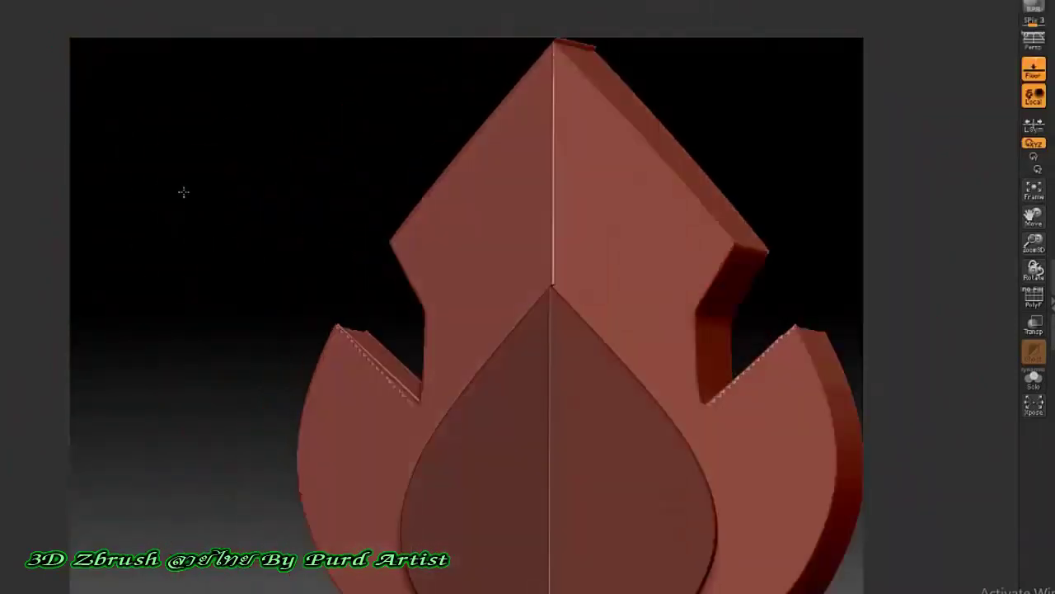
{"action": "scroll", "coordinate": [459, 264], "scroll_direction": "down", "scroll_amount": 3}
{"action": "mouse_move", "coordinate": [325, 245]}
{"action": "left_mouse_down"}
{"action": "mouse_move", "coordinate": [295, 239]}
{"action": "mouse_move", "coordinate": [278, 253]}
{"action": "mouse_move", "coordinate": [293, 240]}
{"action": "left_mouse_up"}
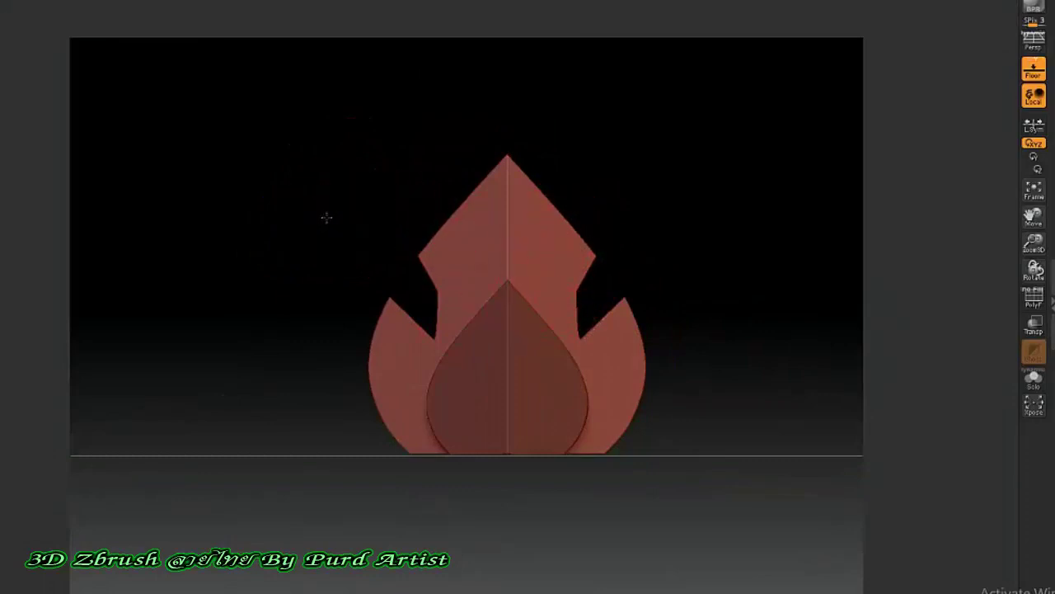
{"action": "left_click_drag", "start_coordinate": [325, 215], "coordinate": [299, 217]}
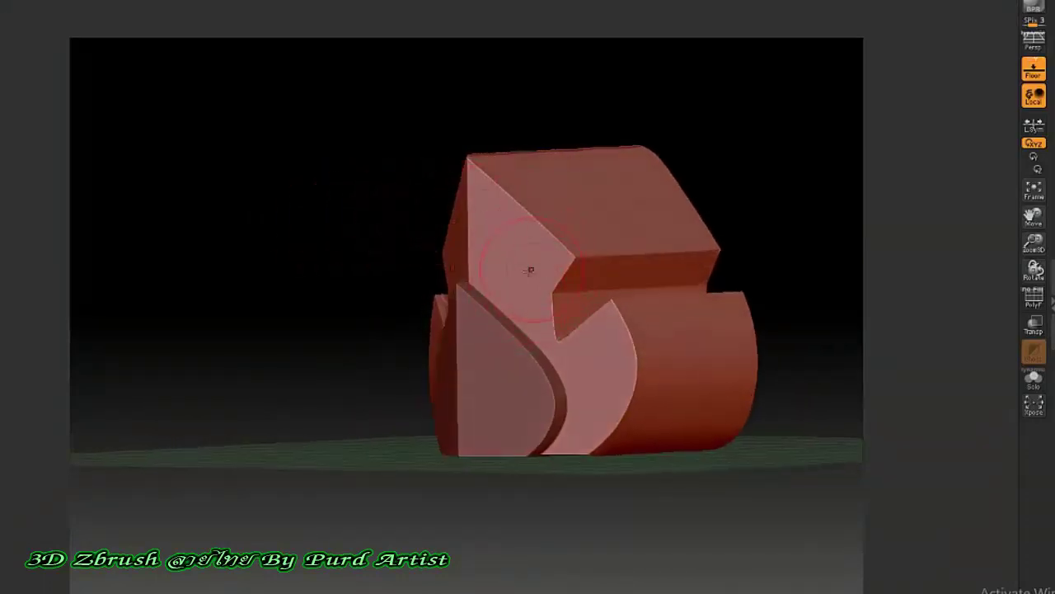
{"action": "scroll", "coordinate": [532, 268], "scroll_direction": "up", "scroll_amount": 2}
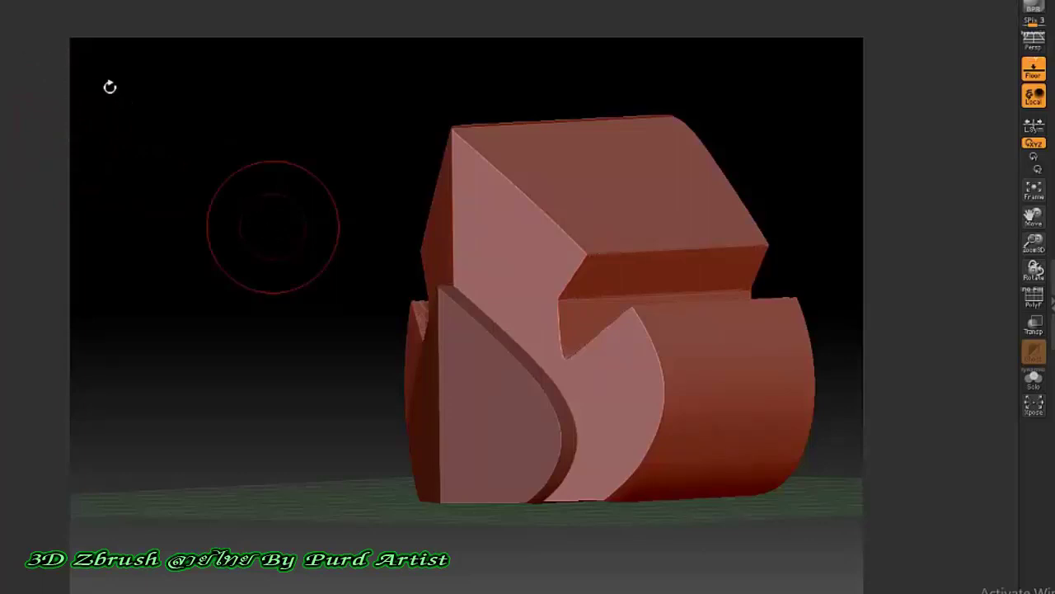
{"action": "left_click_drag", "start_coordinate": [122, 110], "coordinate": [293, 188]}
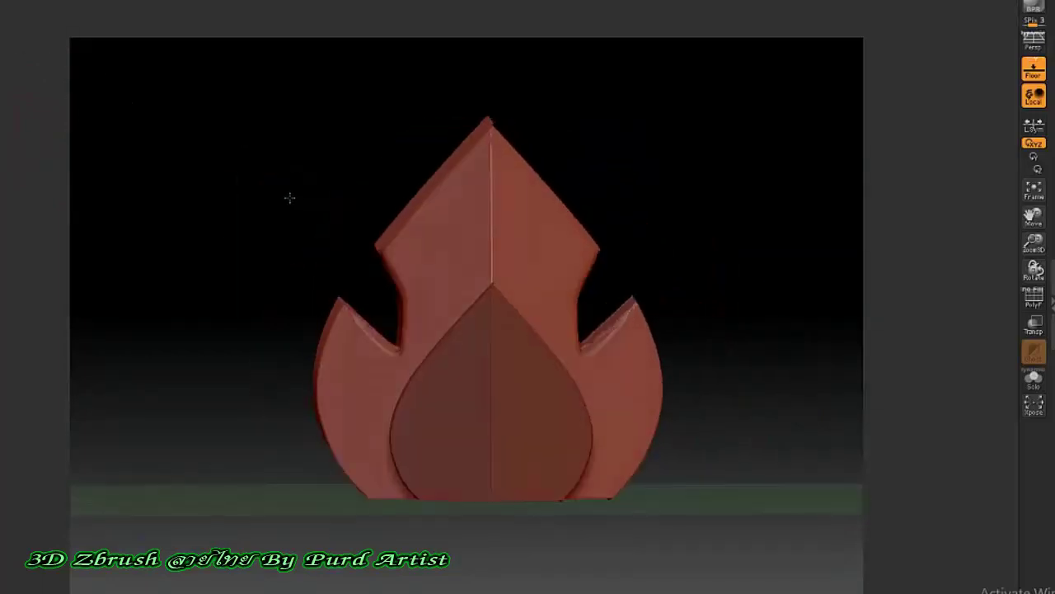
{"action": "left_click_drag", "start_coordinate": [288, 207], "coordinate": [508, 245]}
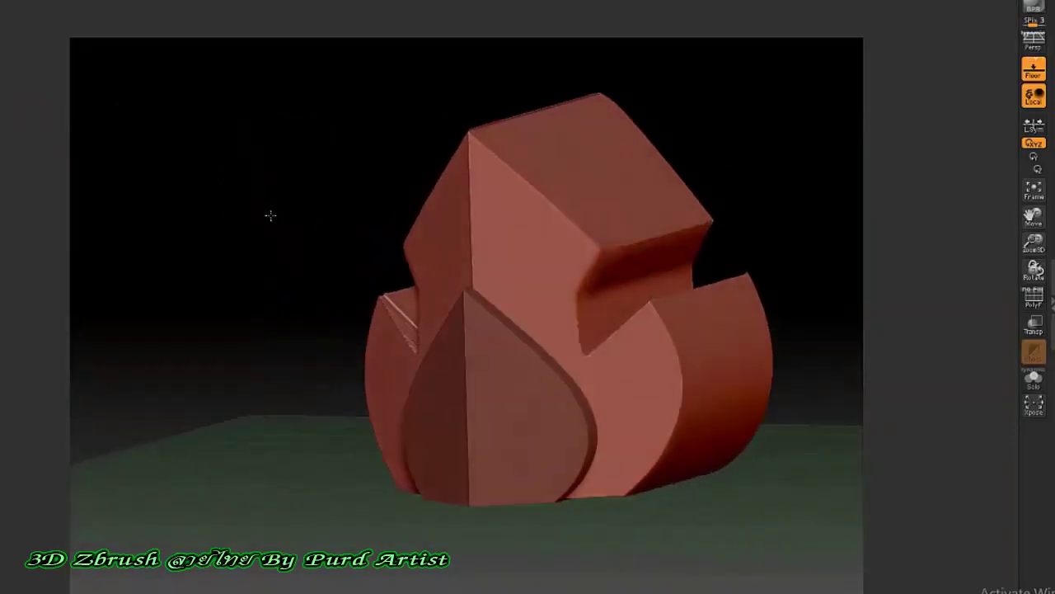
Step: Smooth the upper notch's sharp edge, inner corner and lower edge with the Smooth brush
{"action": "key", "text": "shift"}
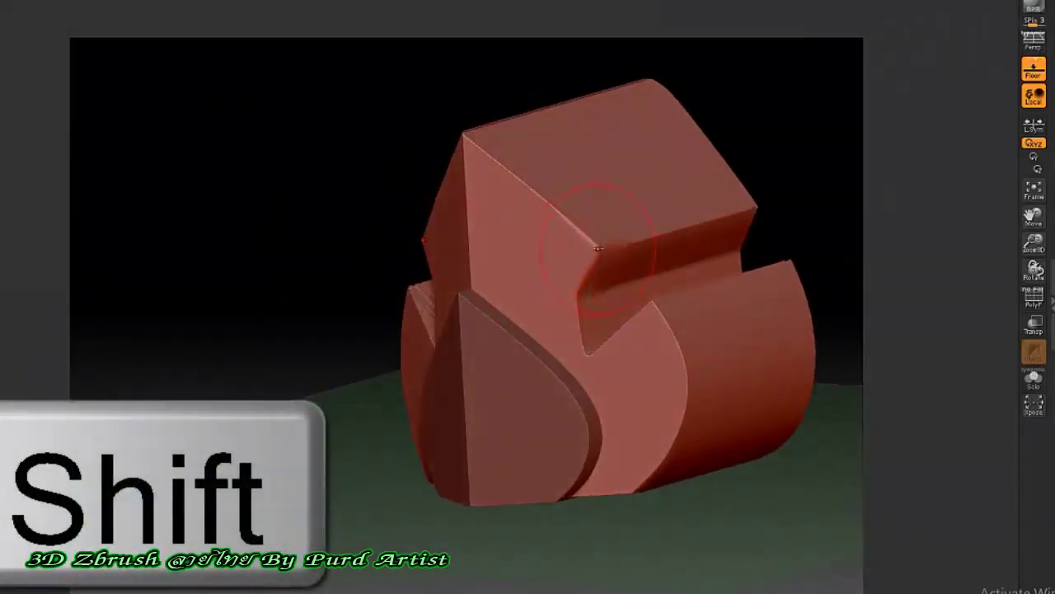
{"action": "left_click_drag", "start_coordinate": [600, 235], "coordinate": [643, 228], "text": "shift"}
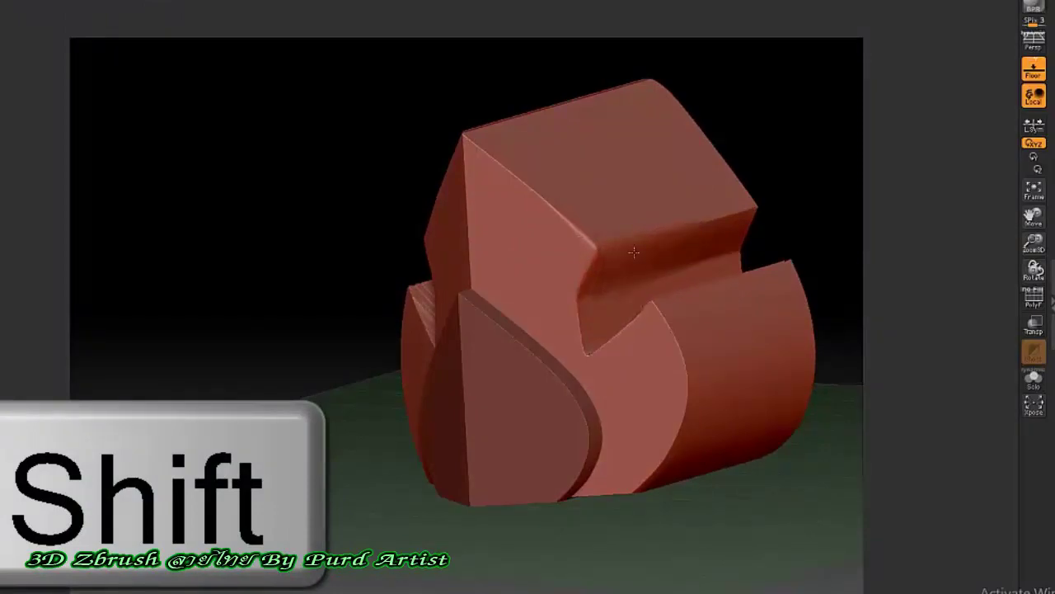
{"action": "left_click_drag", "start_coordinate": [606, 342], "coordinate": [768, 264]}
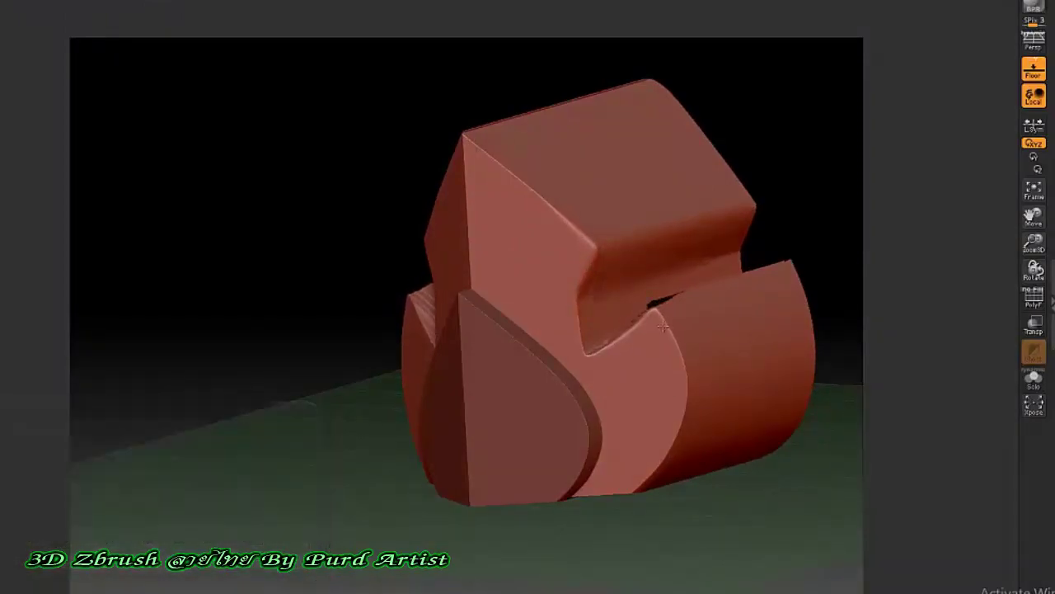